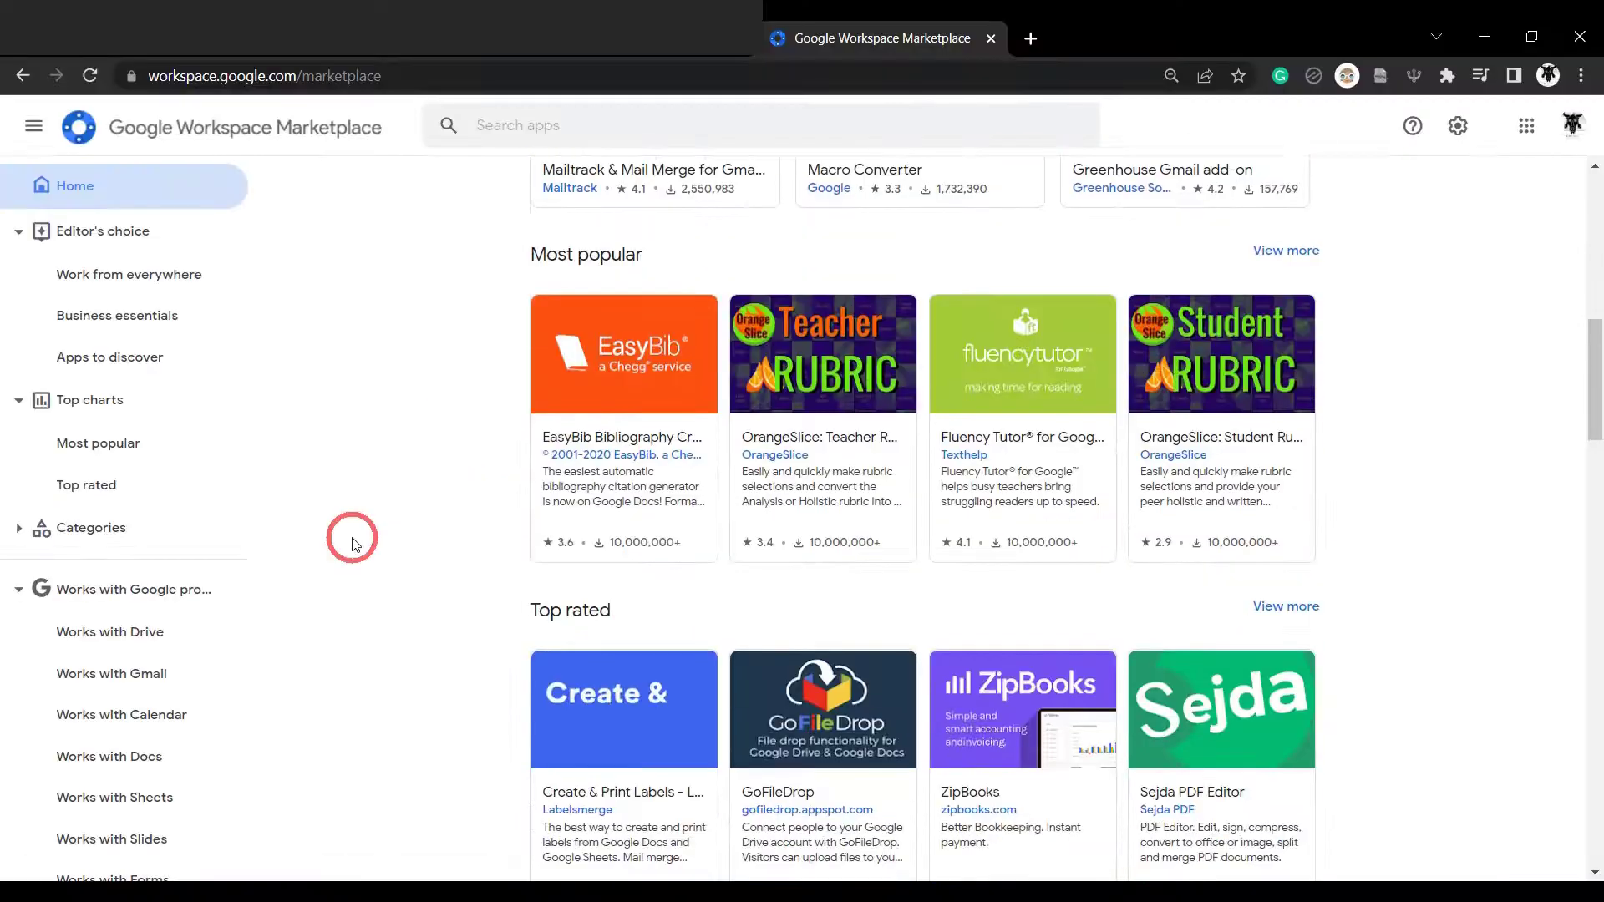
scroll(351, 543, down, 20)
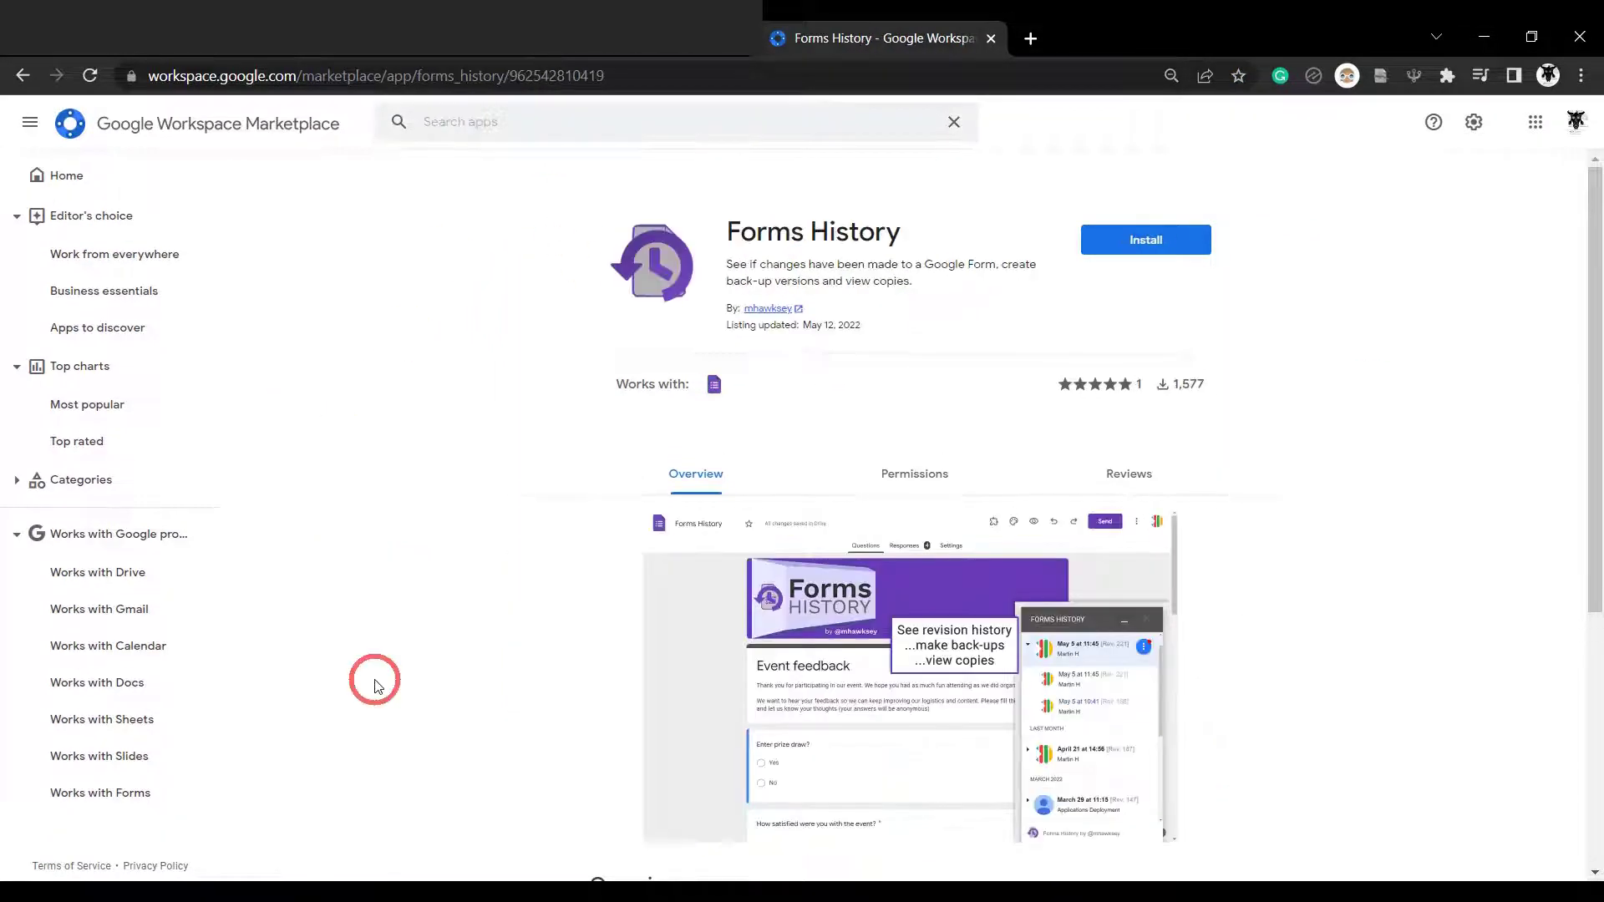
Step: Browse the Marketplace home and scroll through the Top rated apps list
click(87, 442)
scroll(275, 477, down, 9)
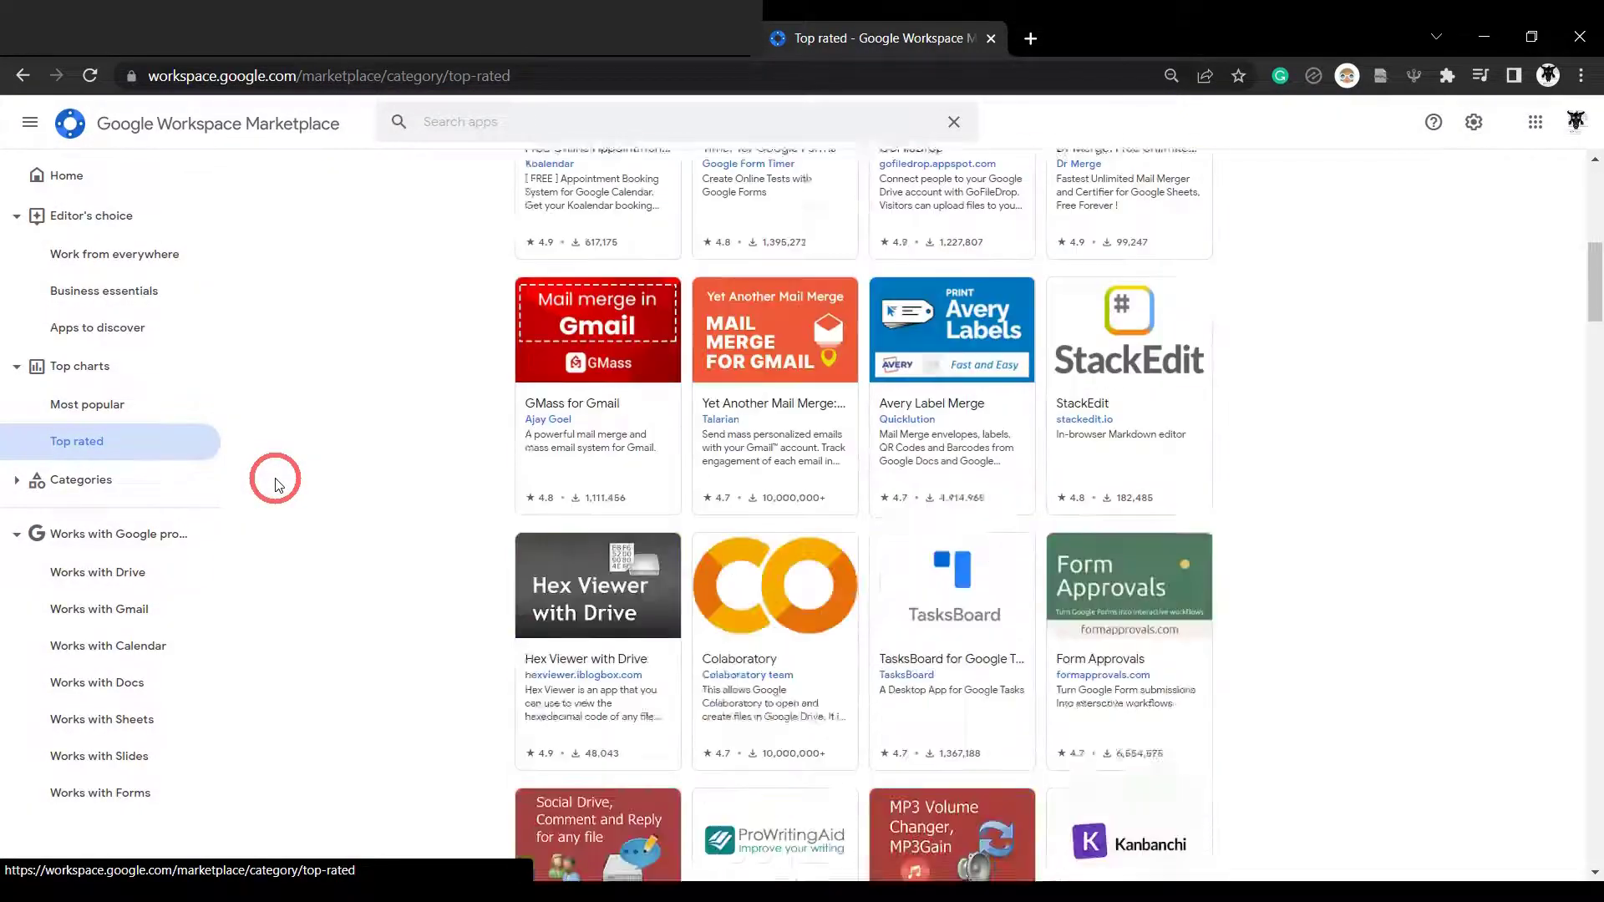
scroll(278, 484, down, 18)
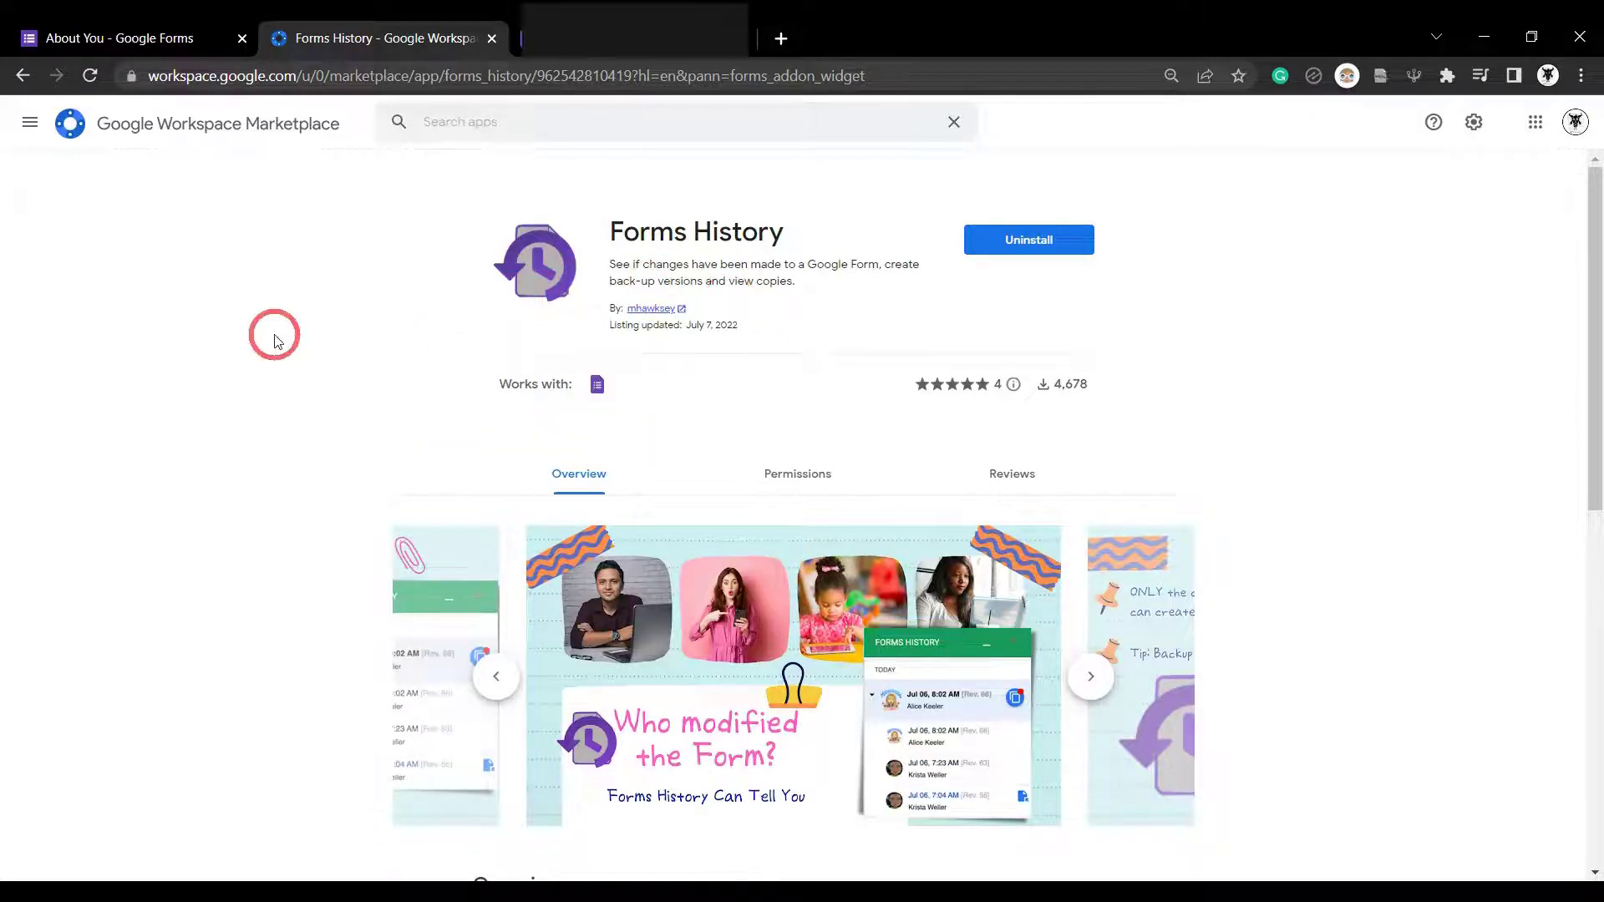
scroll(1177, 635, down, 4)
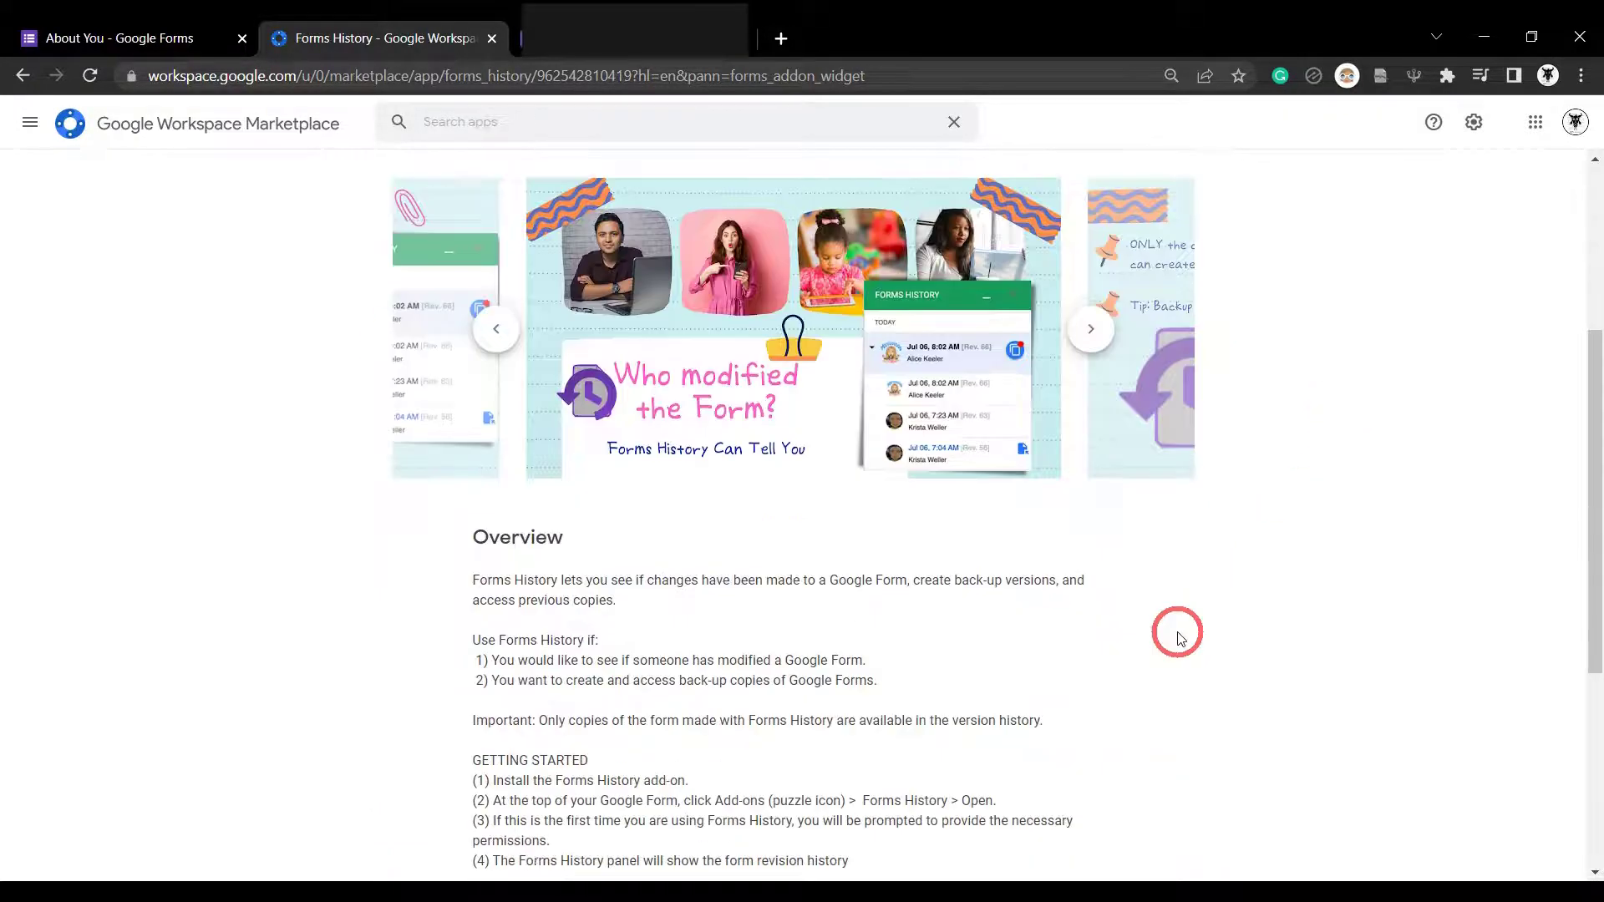
scroll(1177, 635, up, 2)
scroll(1177, 634, down, 4)
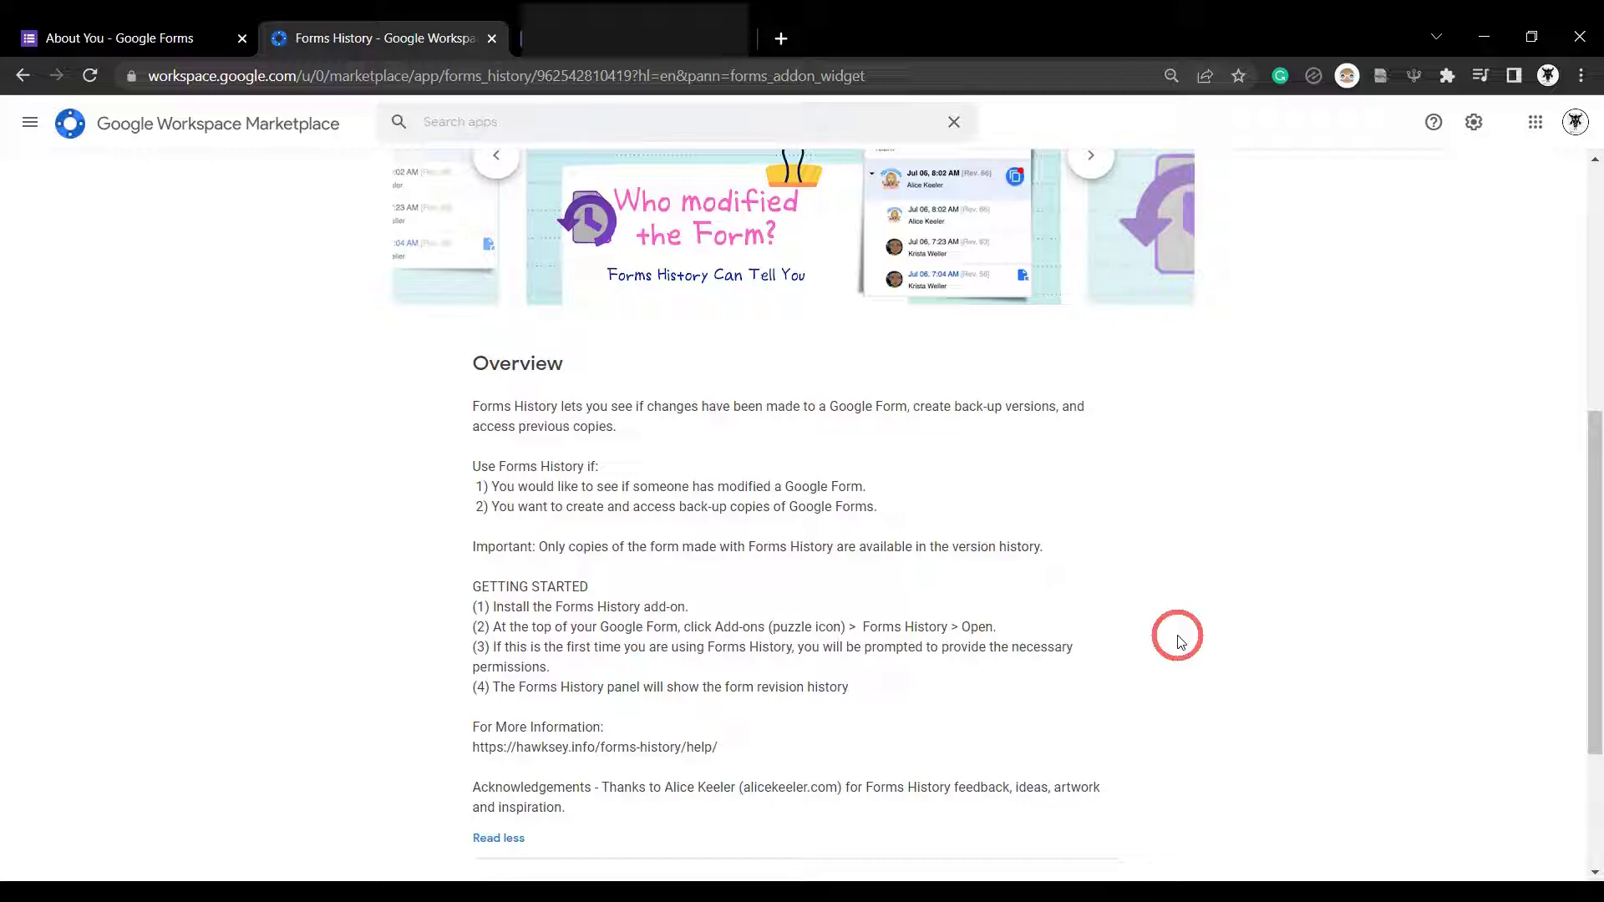
scroll(1232, 631, up, 4)
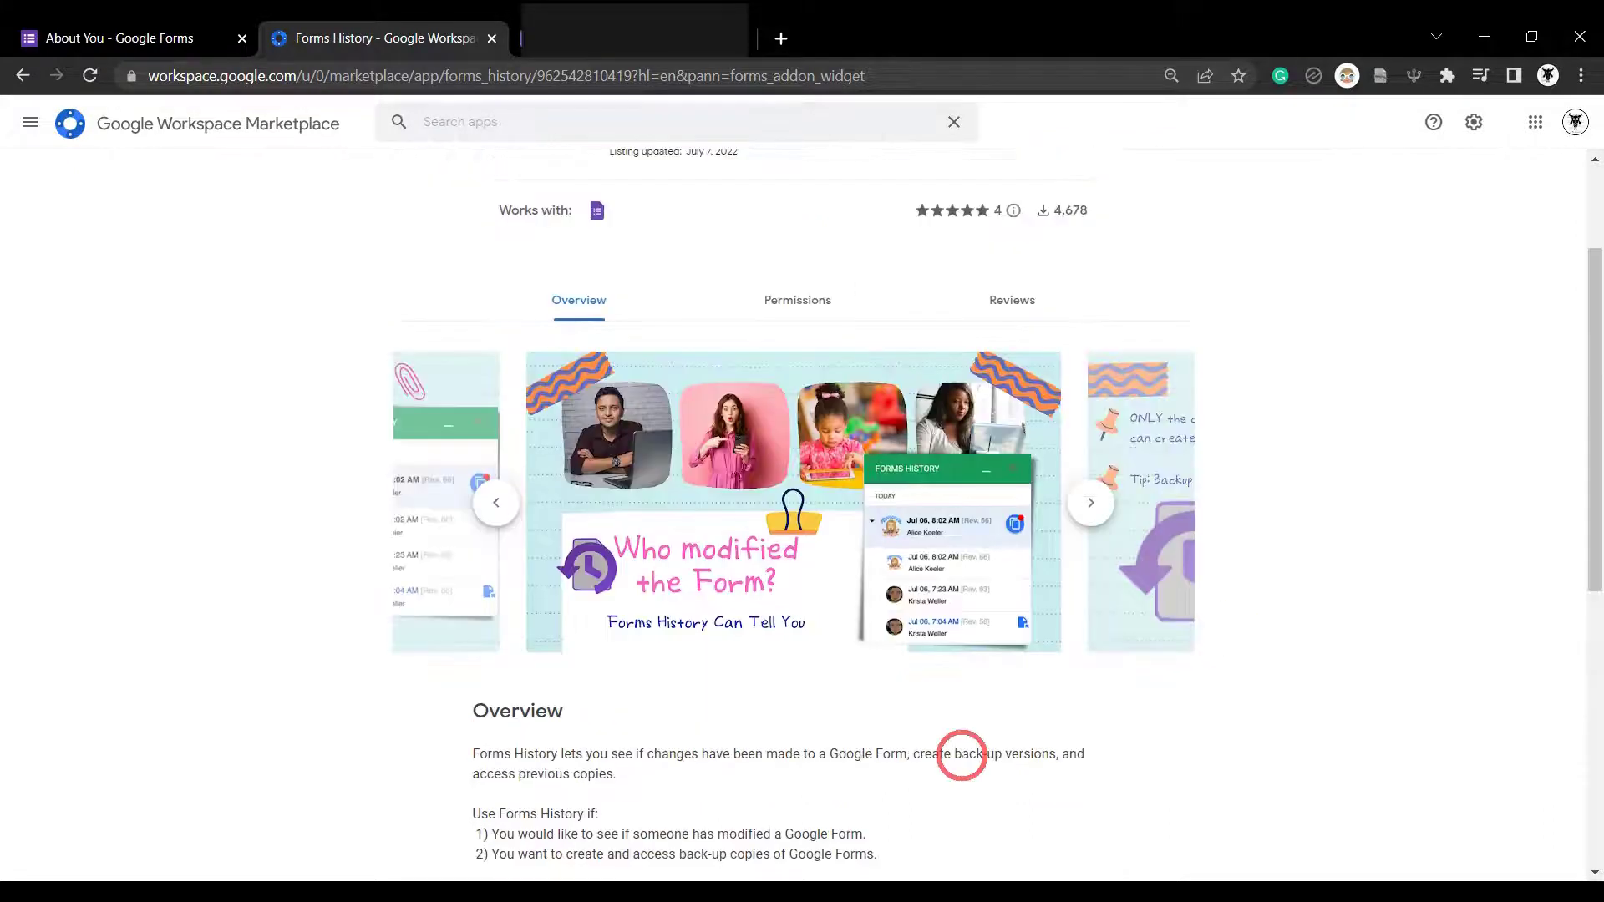
click(1095, 505)
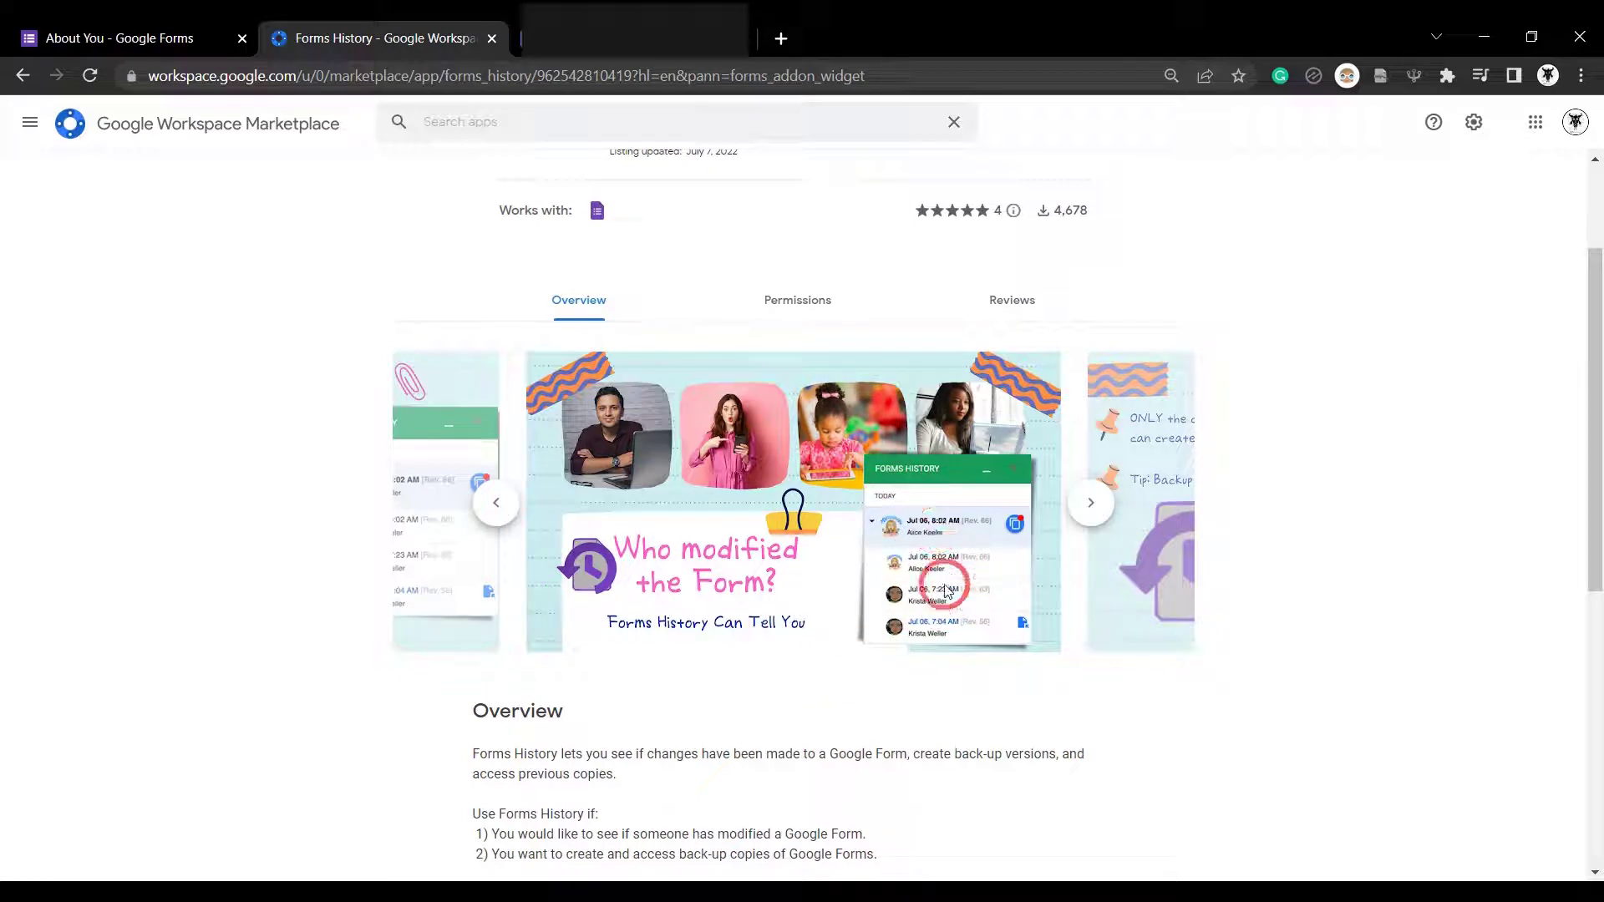
Step: Page through three slides of the Forms History screenshot carousel
click(1091, 511)
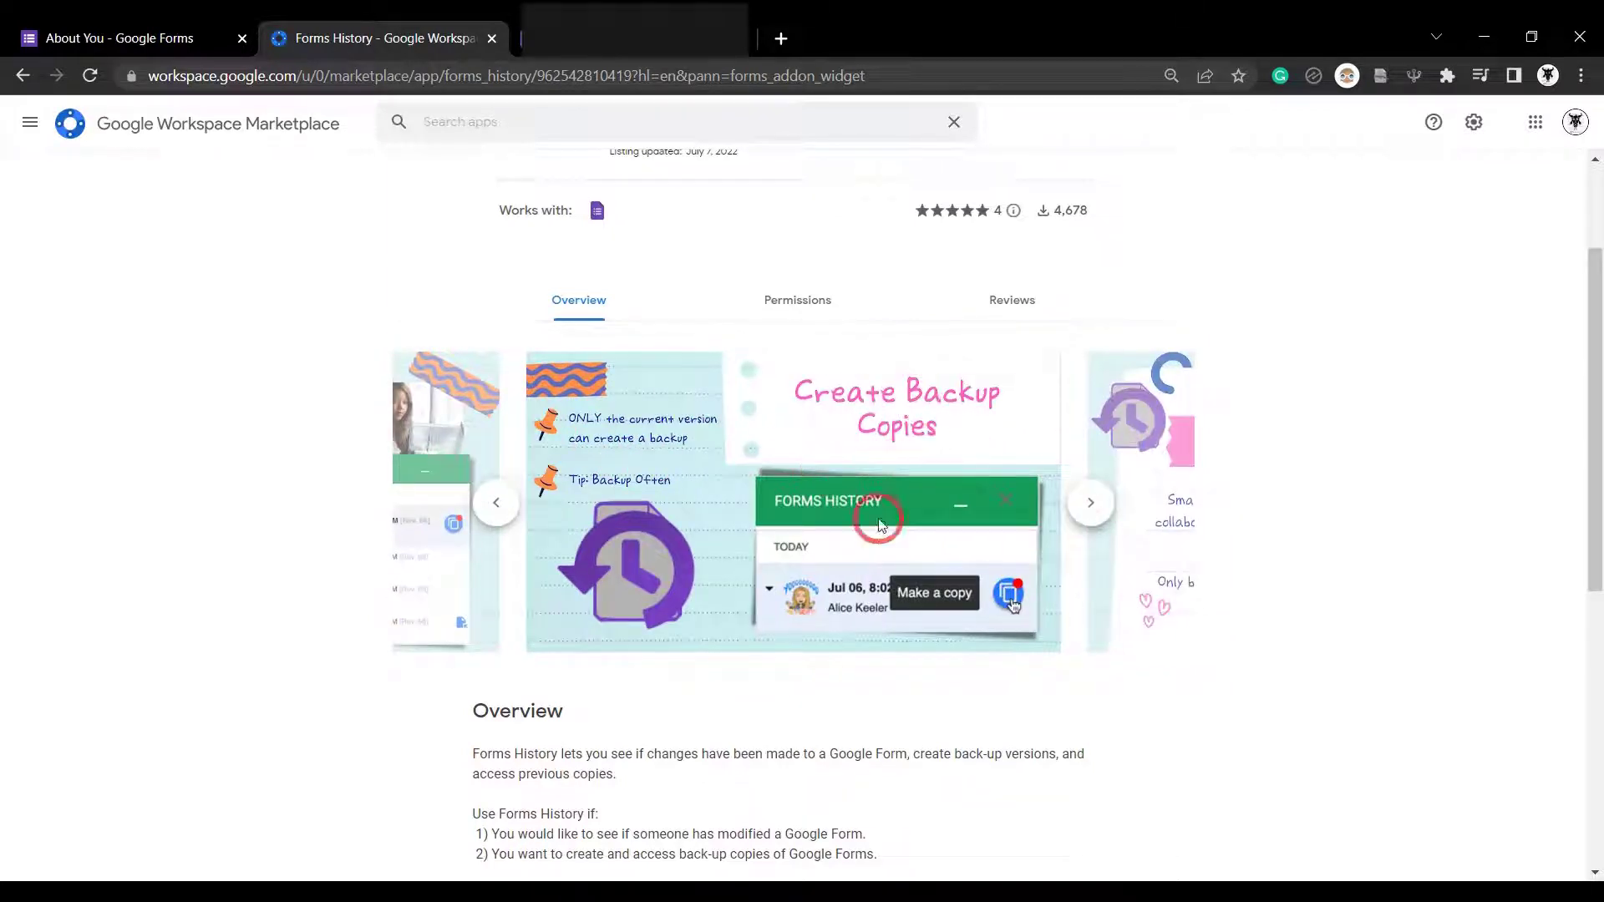
click(1095, 518)
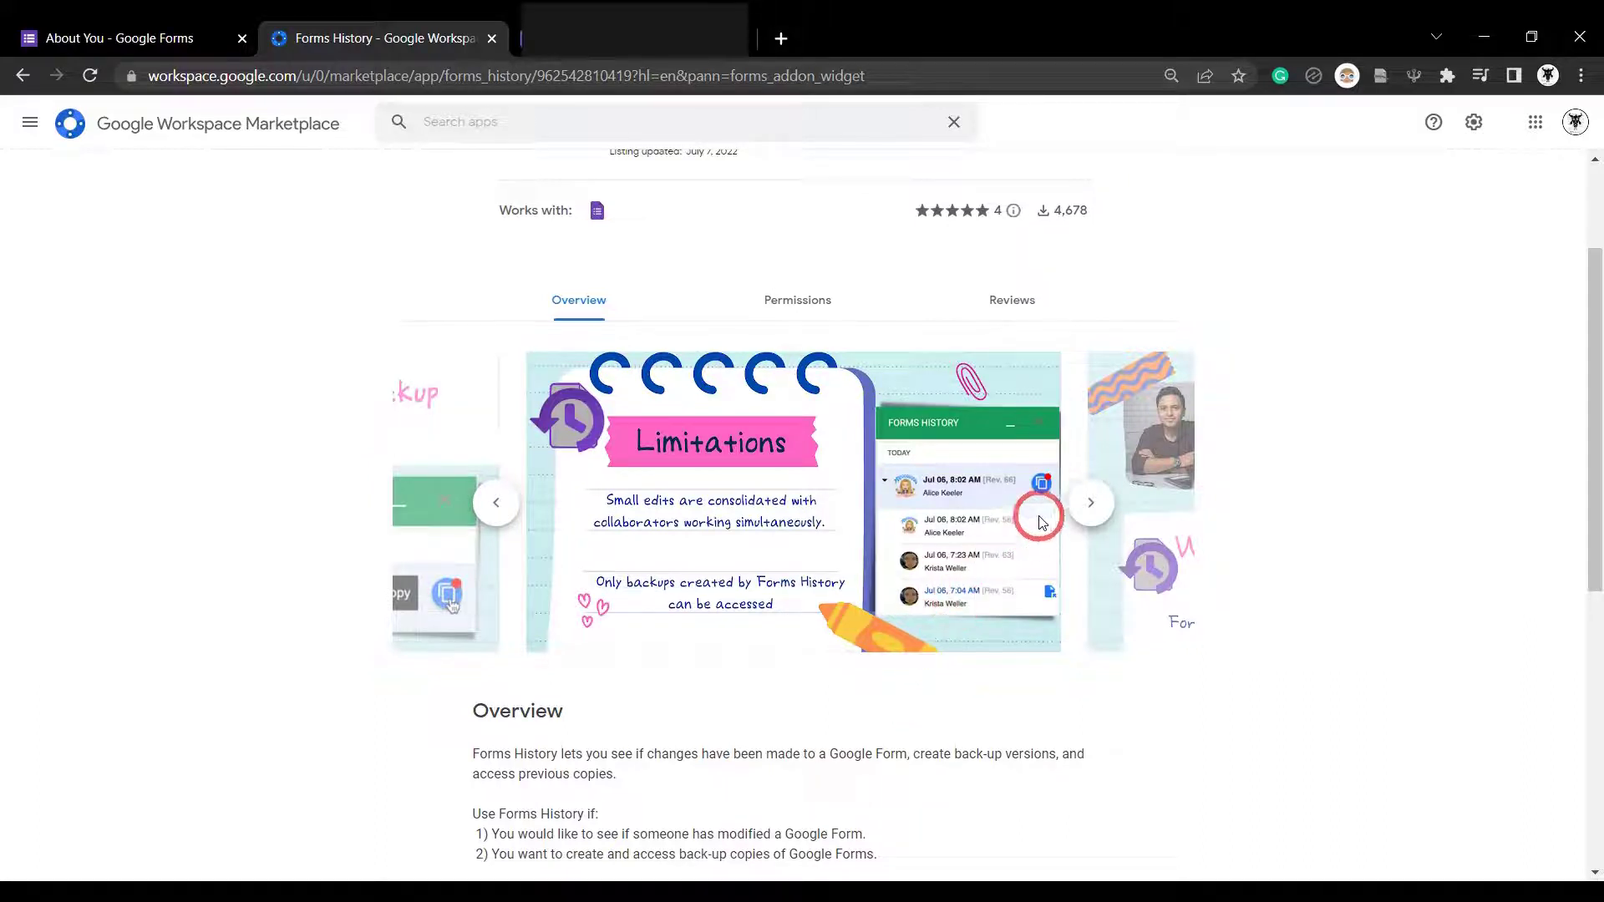
click(1089, 517)
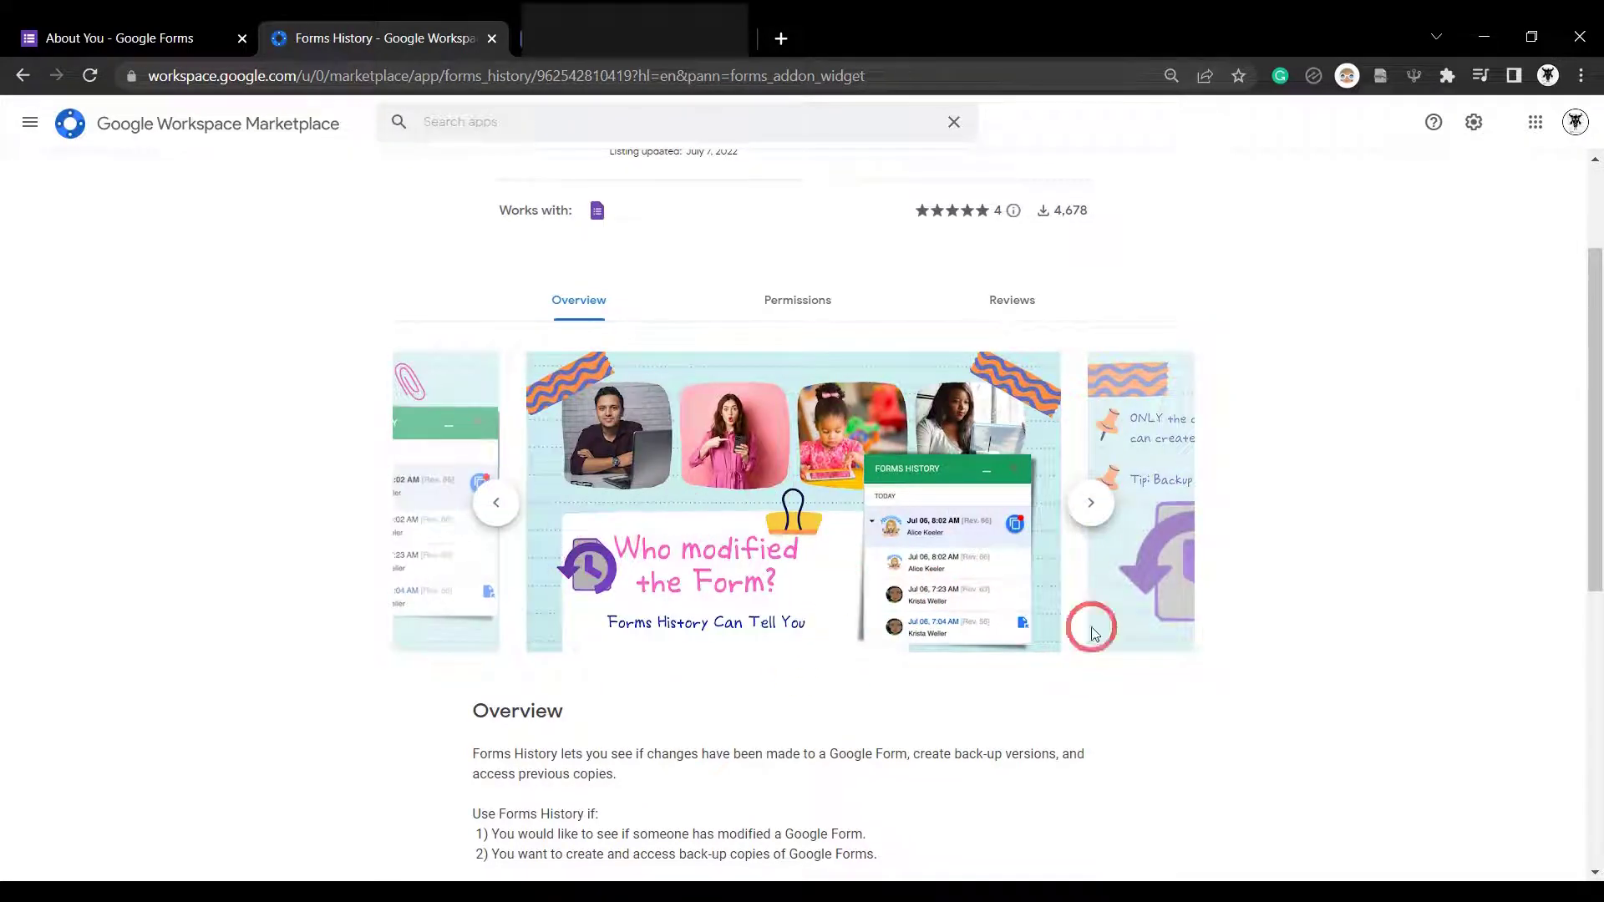
Step: Show the Permissions section listing Drive files and email address access
click(797, 300)
click(589, 336)
click(785, 341)
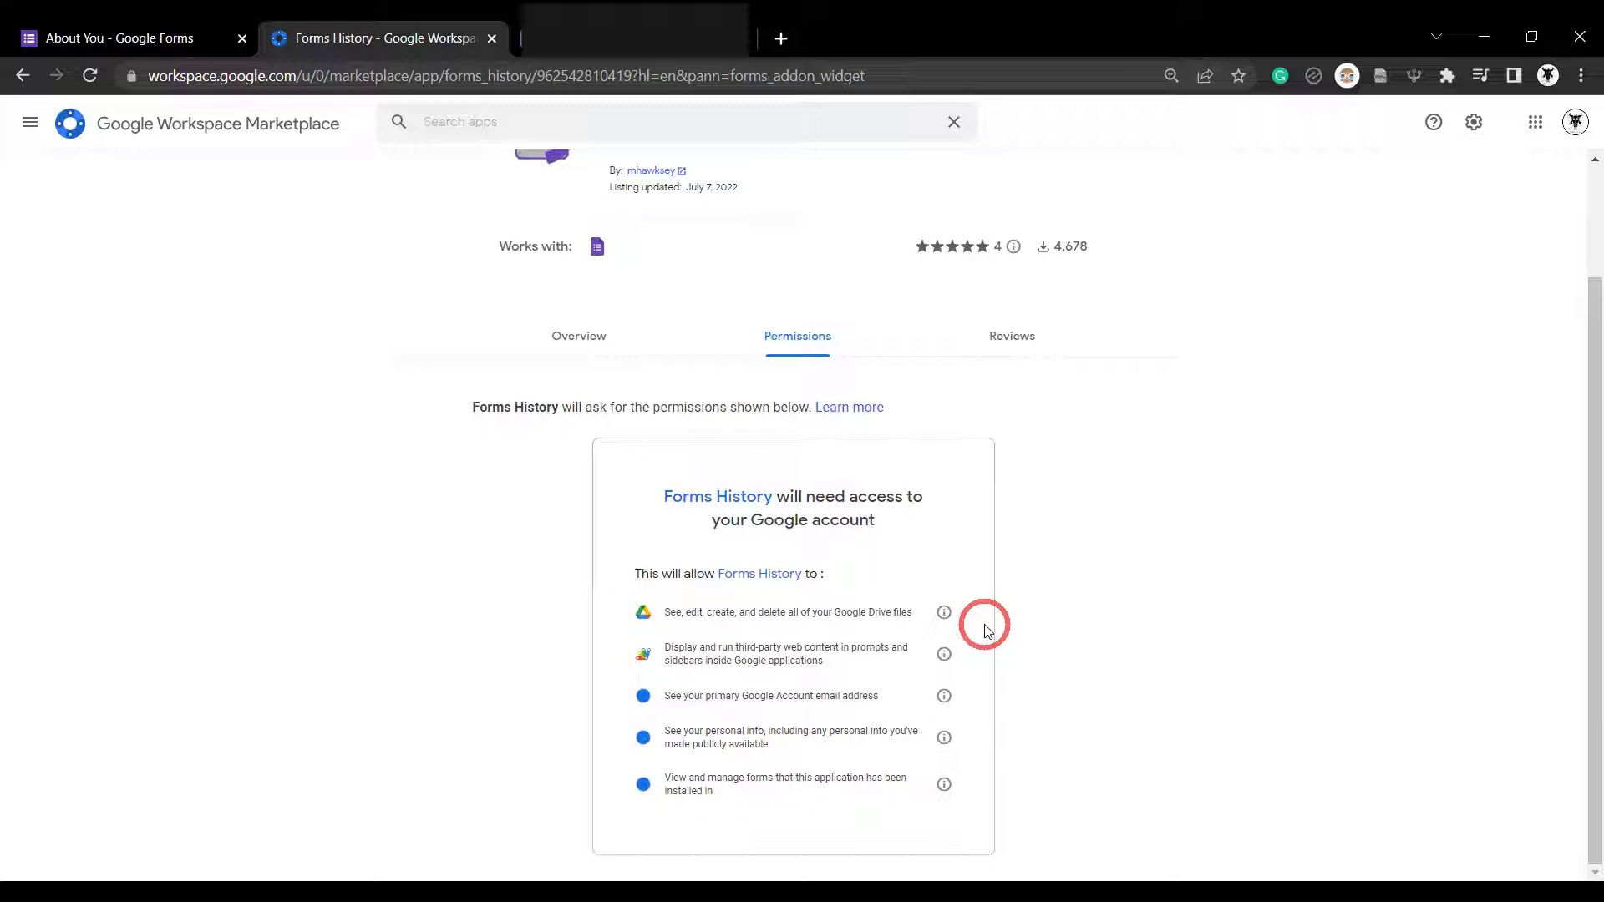
click(800, 343)
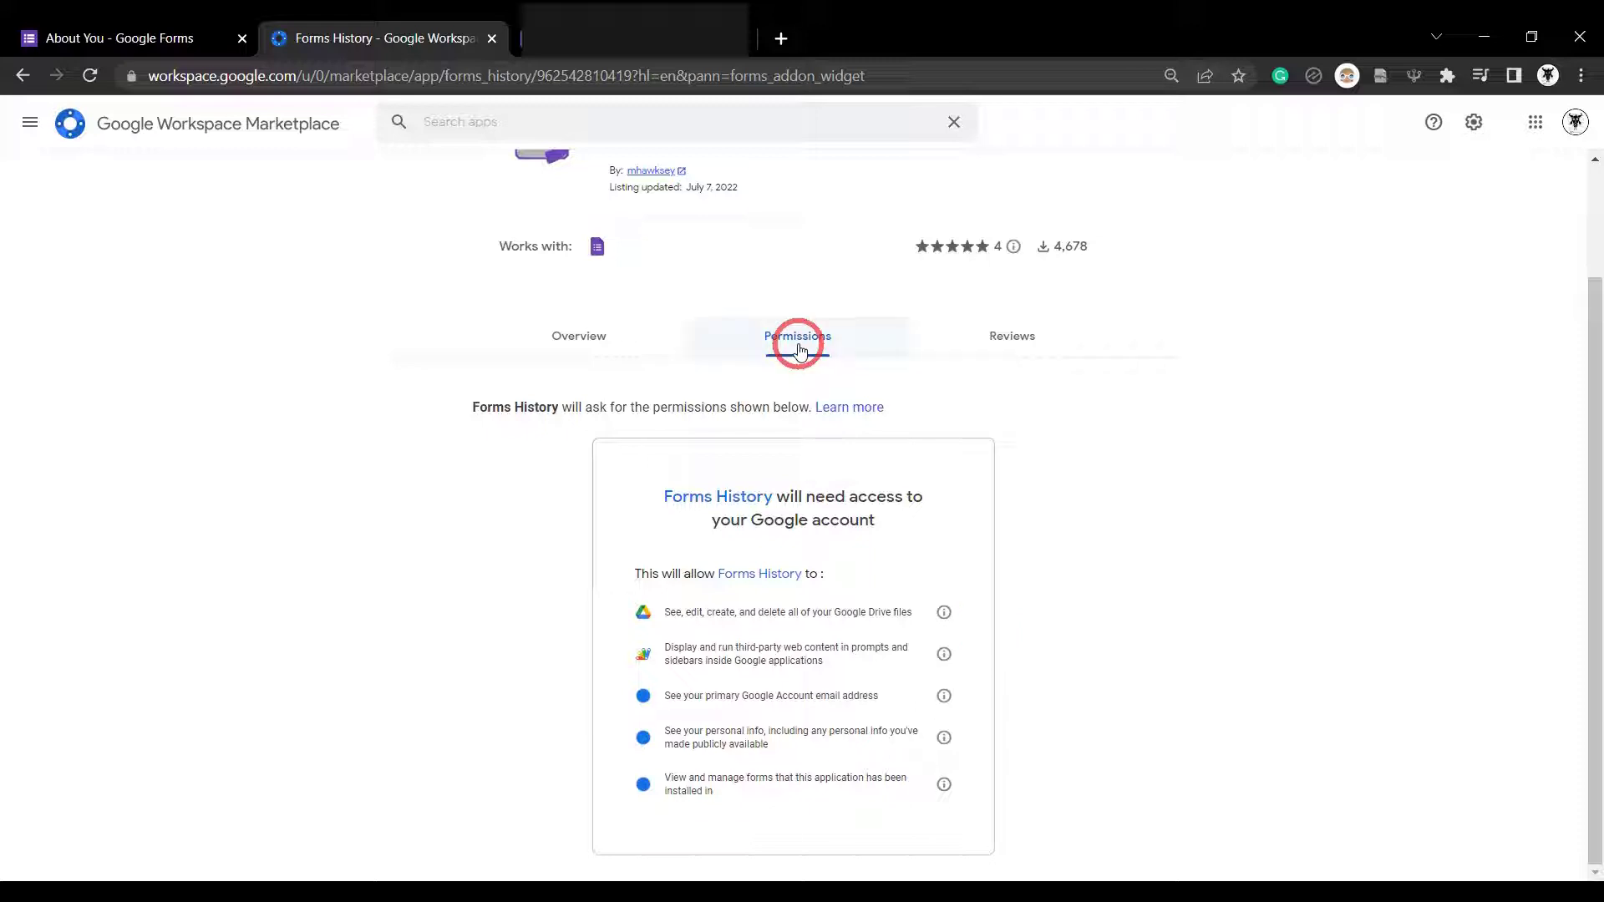
Step: Return to the top of the Forms History overview, then switch to the About You form
click(625, 356)
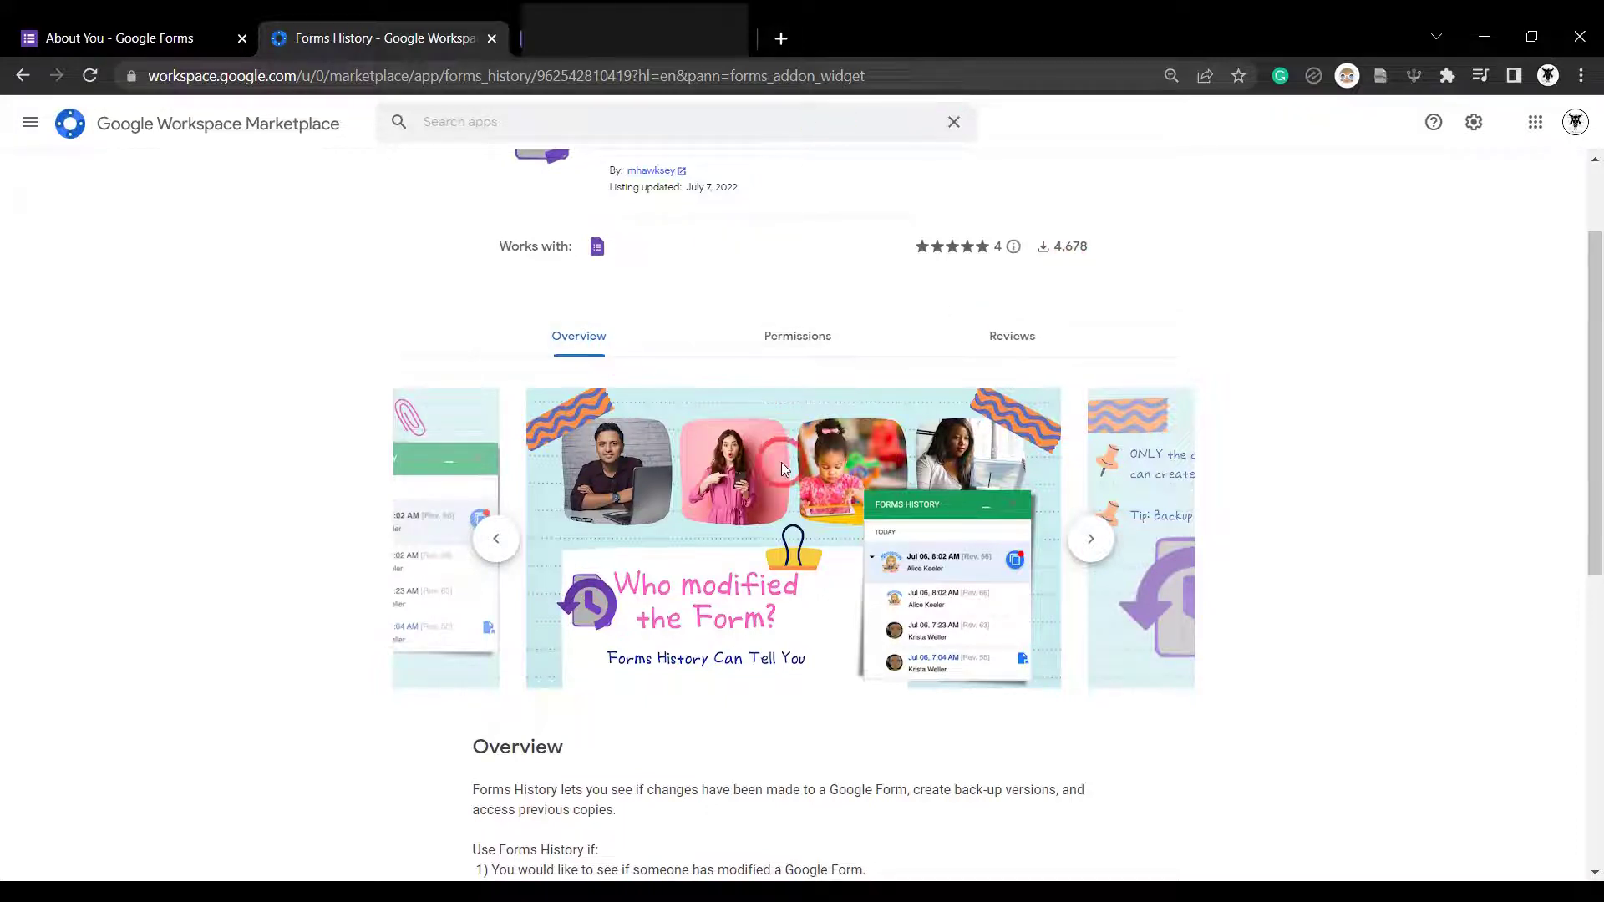
scroll(754, 535, up, 2)
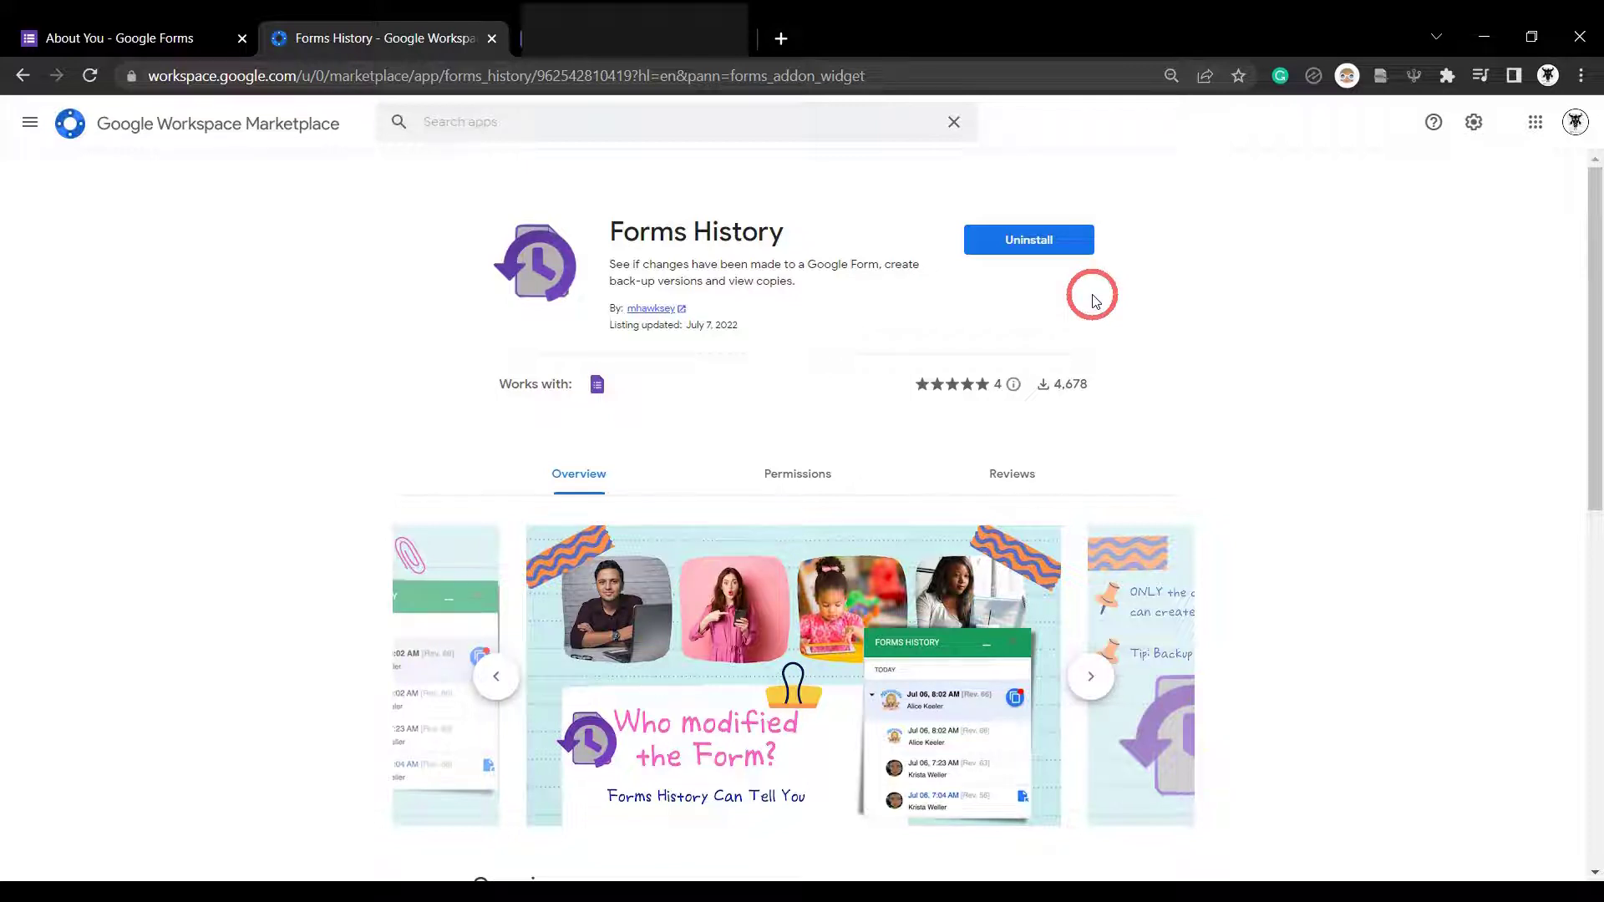
click(204, 38)
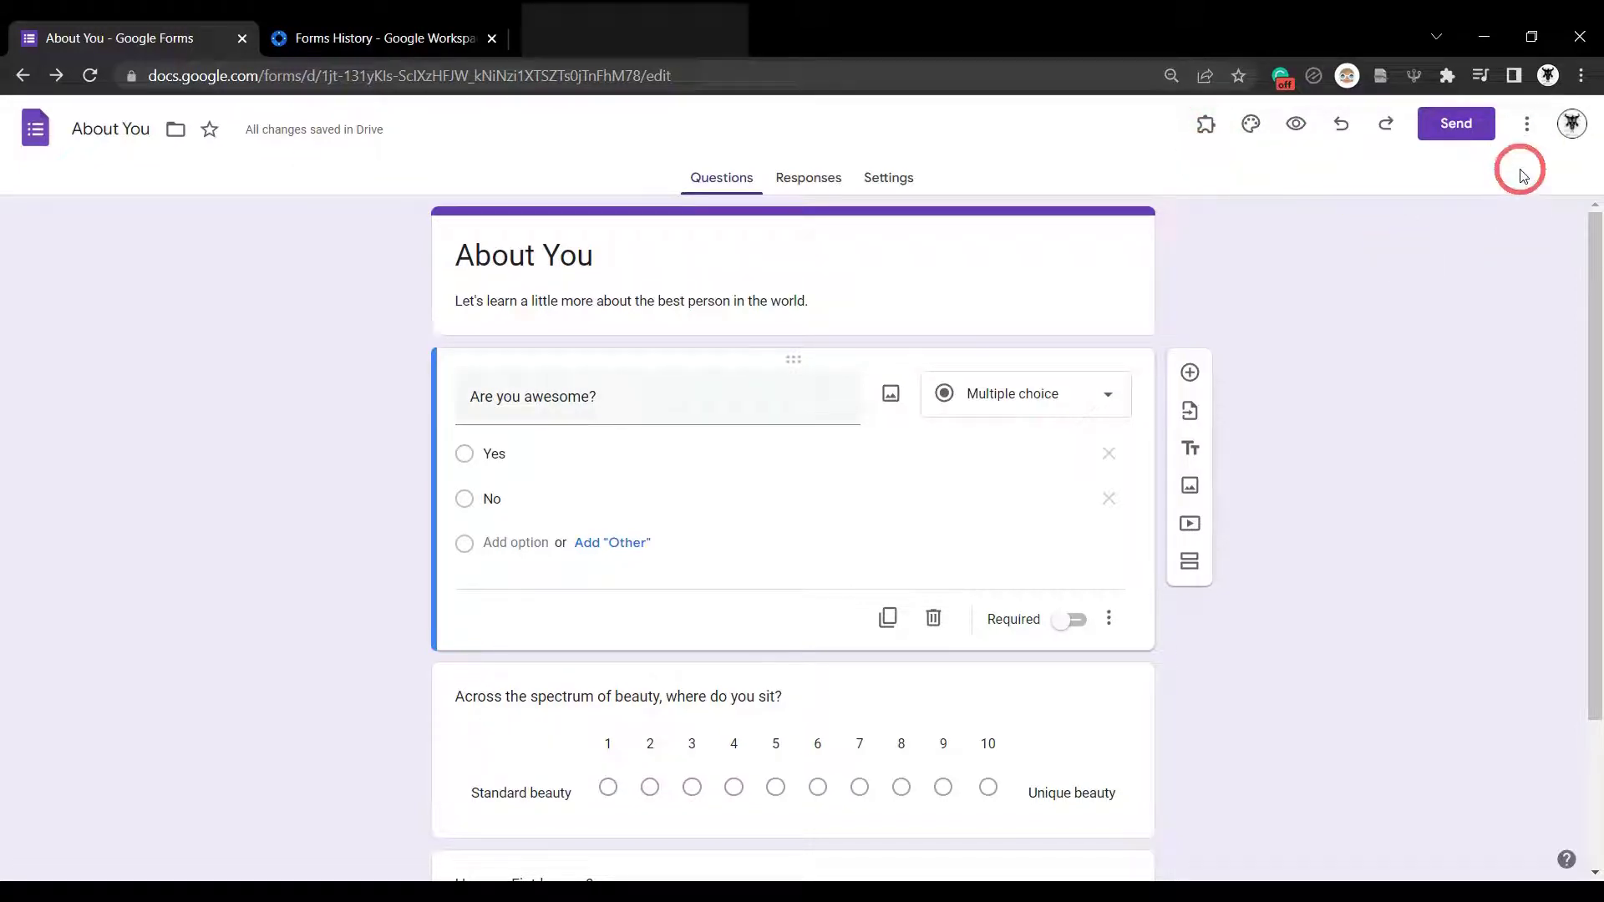
Step: Search the add-ons marketplace for 'forms histor' to confirm Forms History is installed for About You
click(1527, 123)
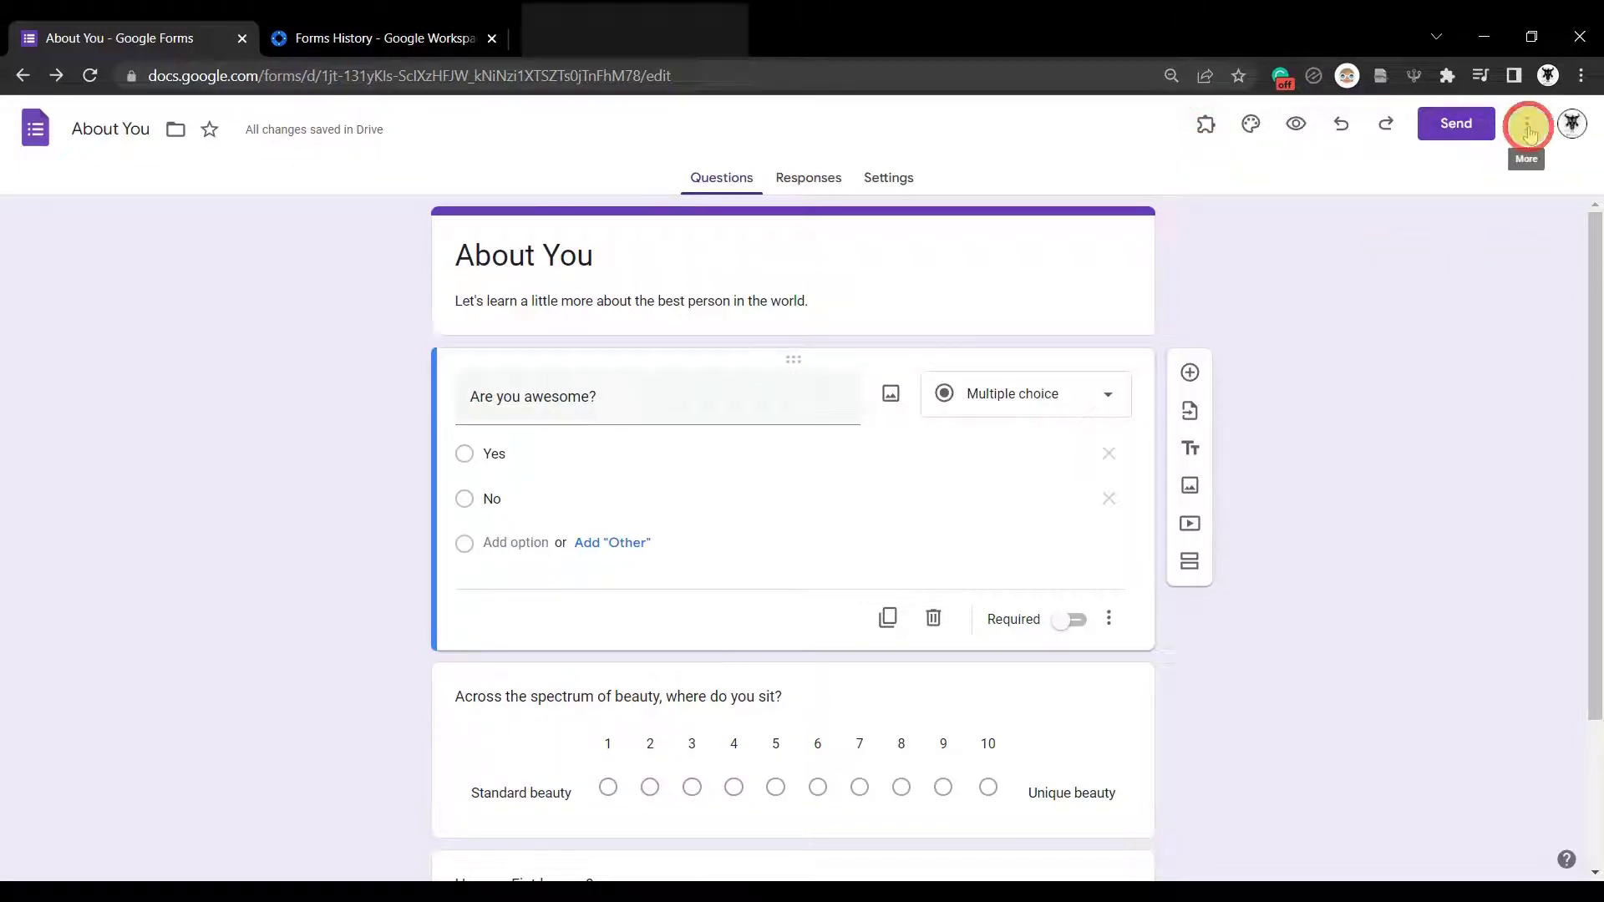
click(1497, 474)
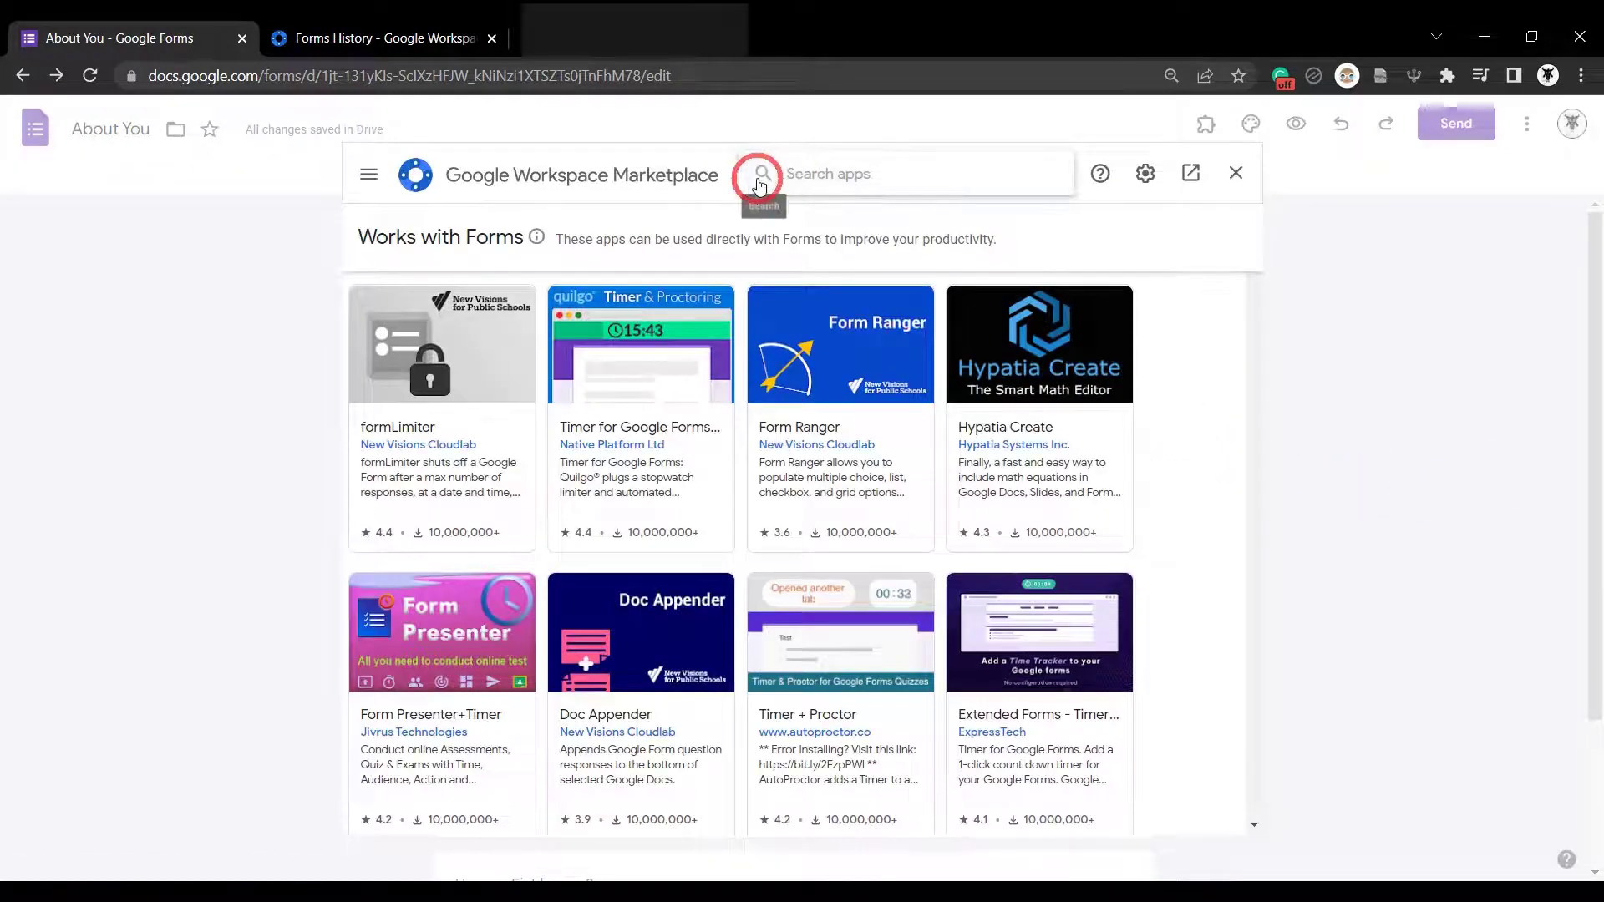
click(760, 179)
text(forms histor)
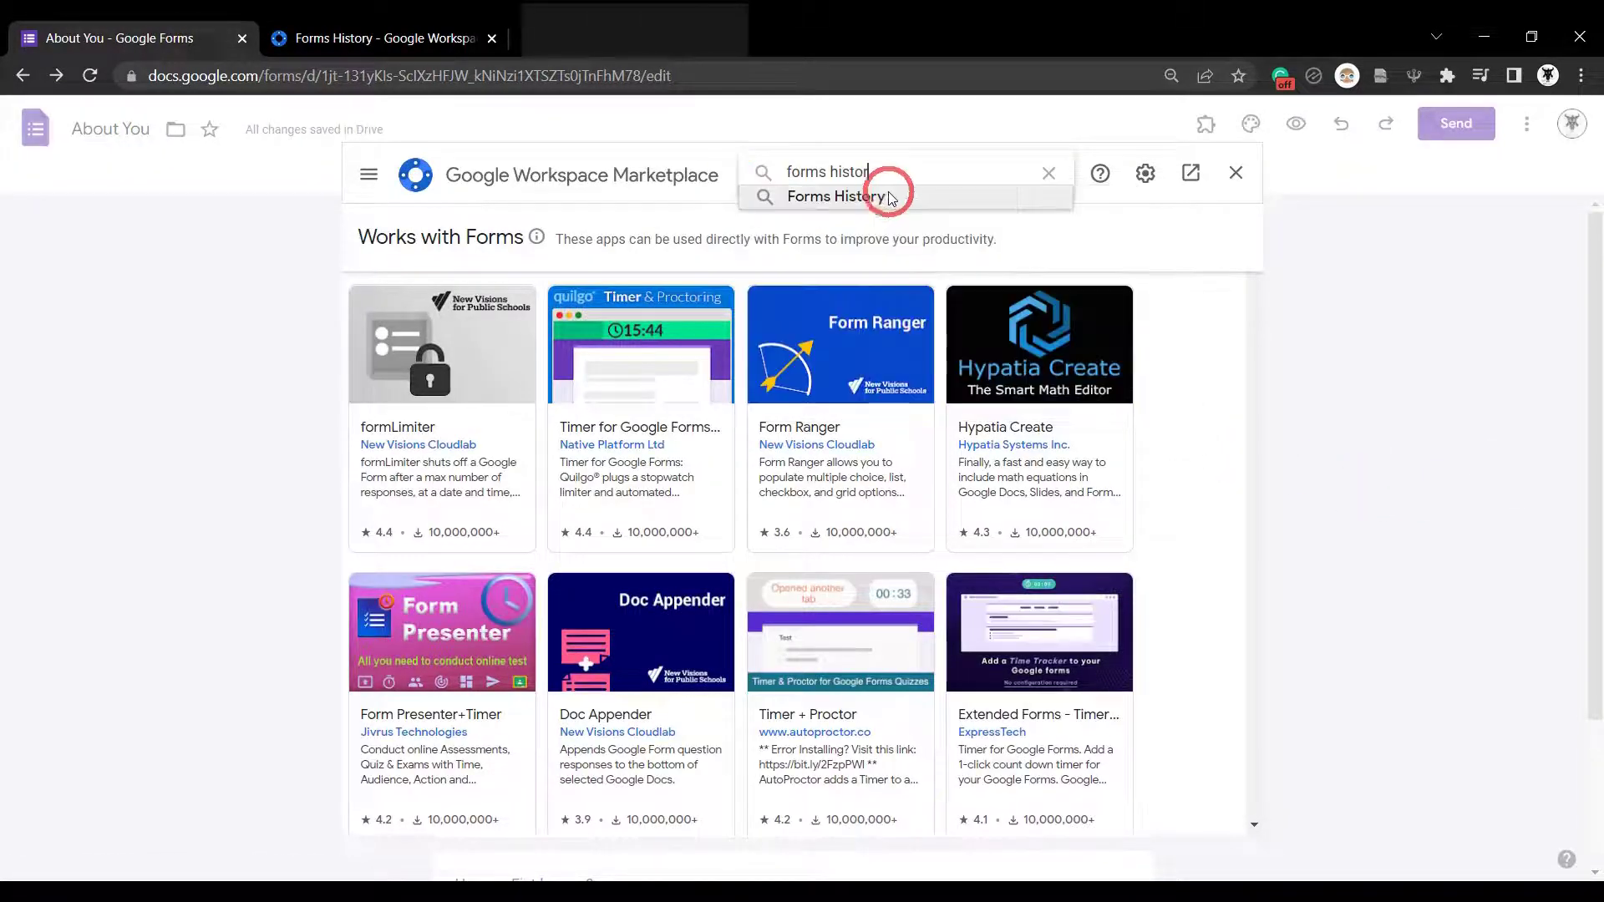
click(891, 198)
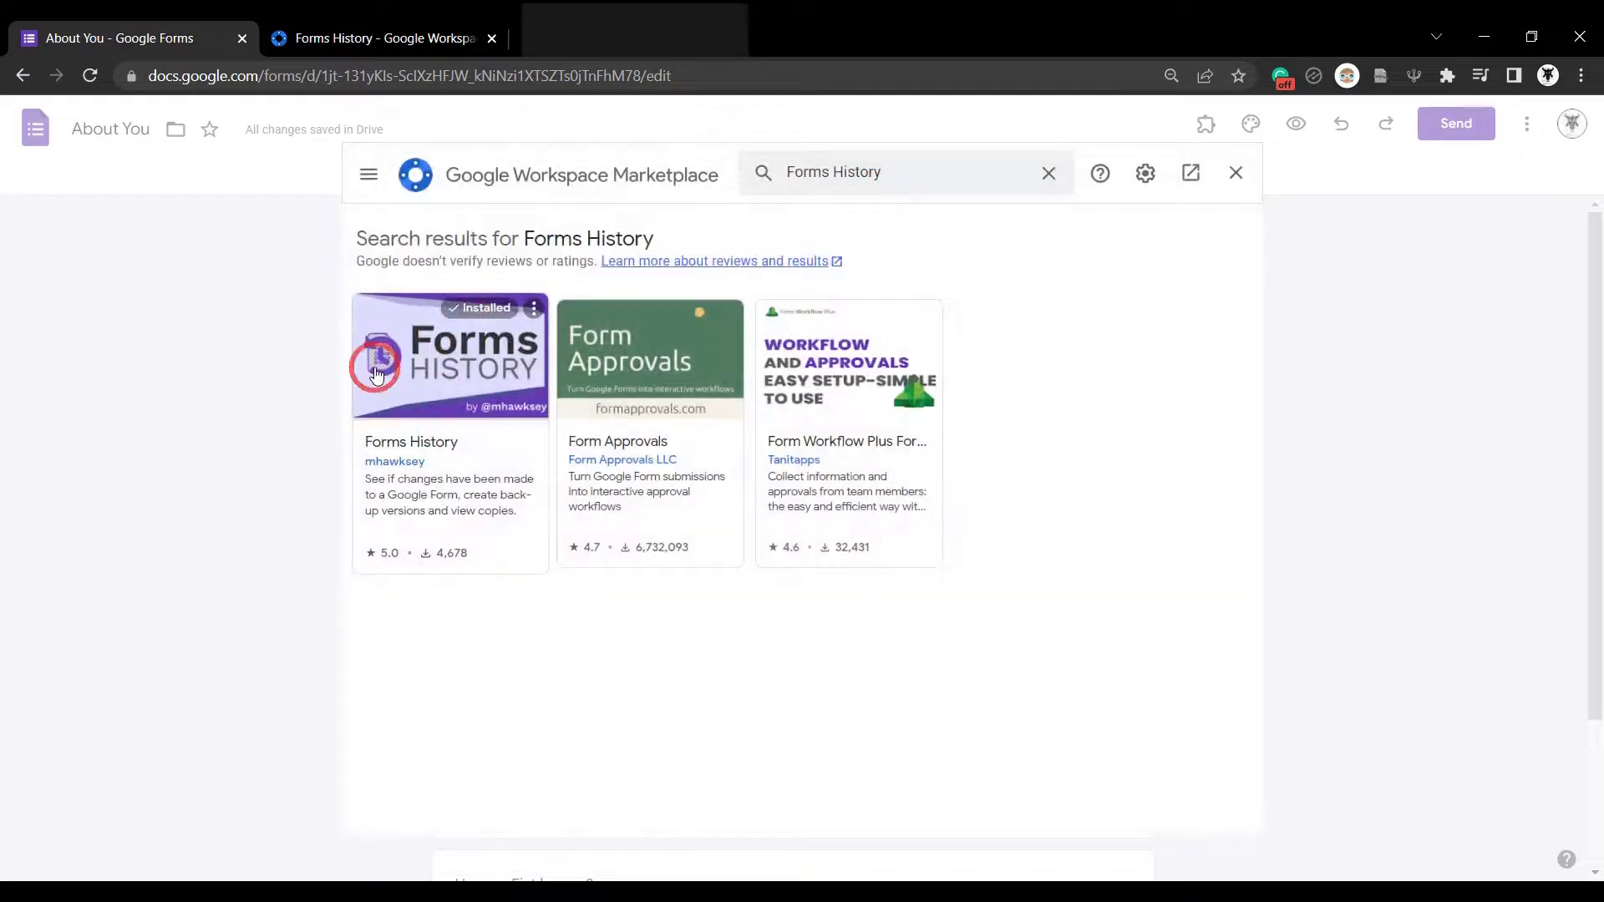
click(1236, 172)
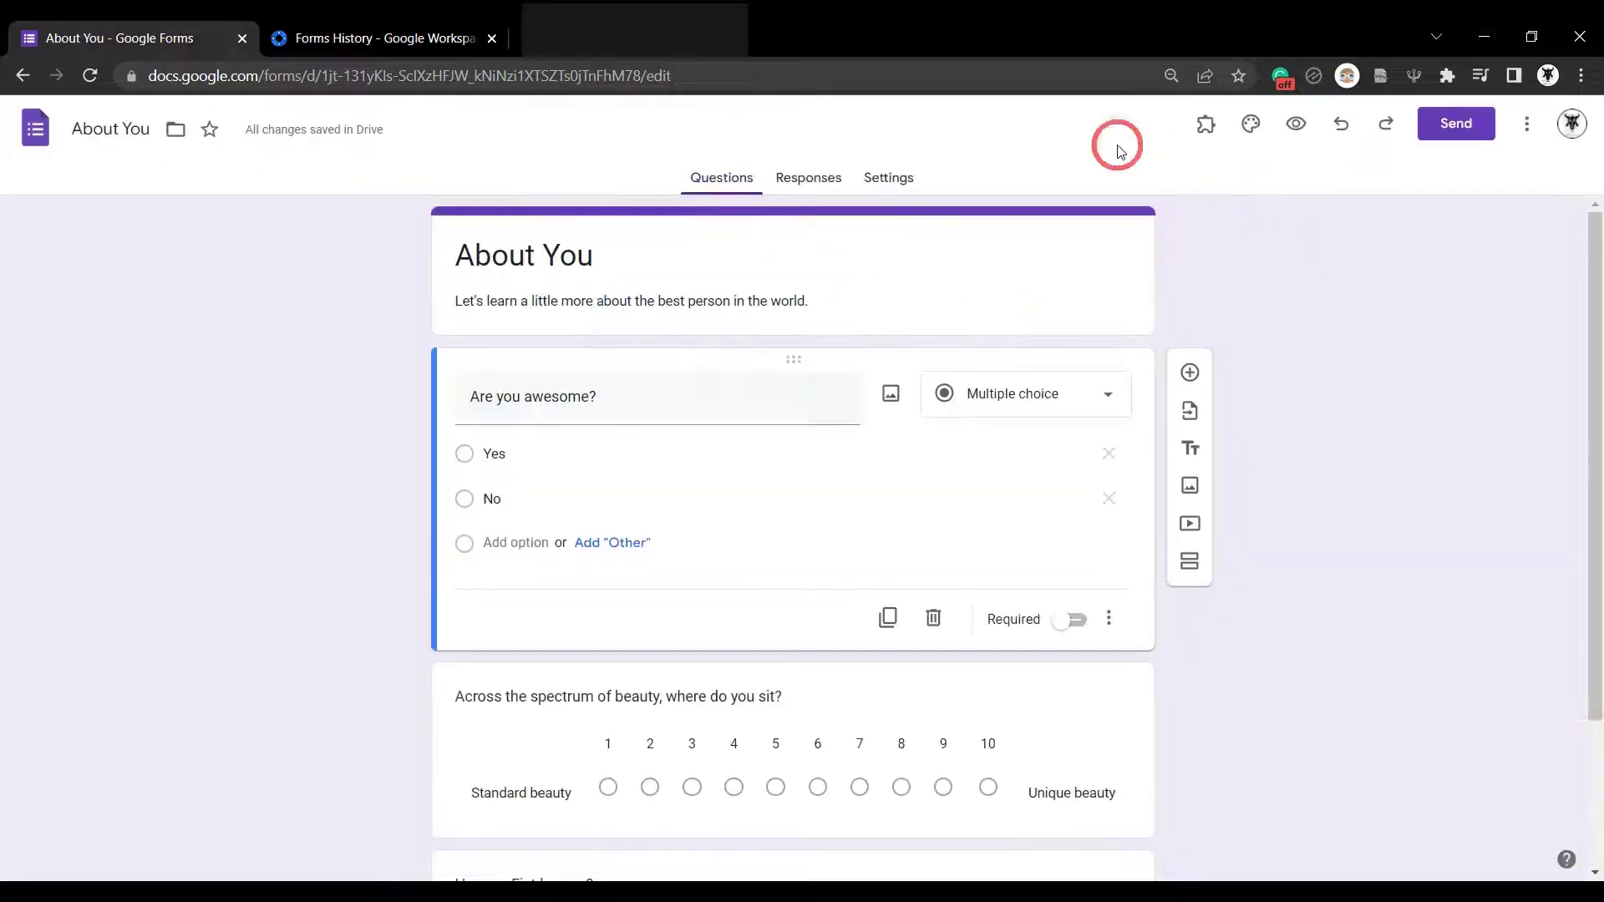
click(1207, 130)
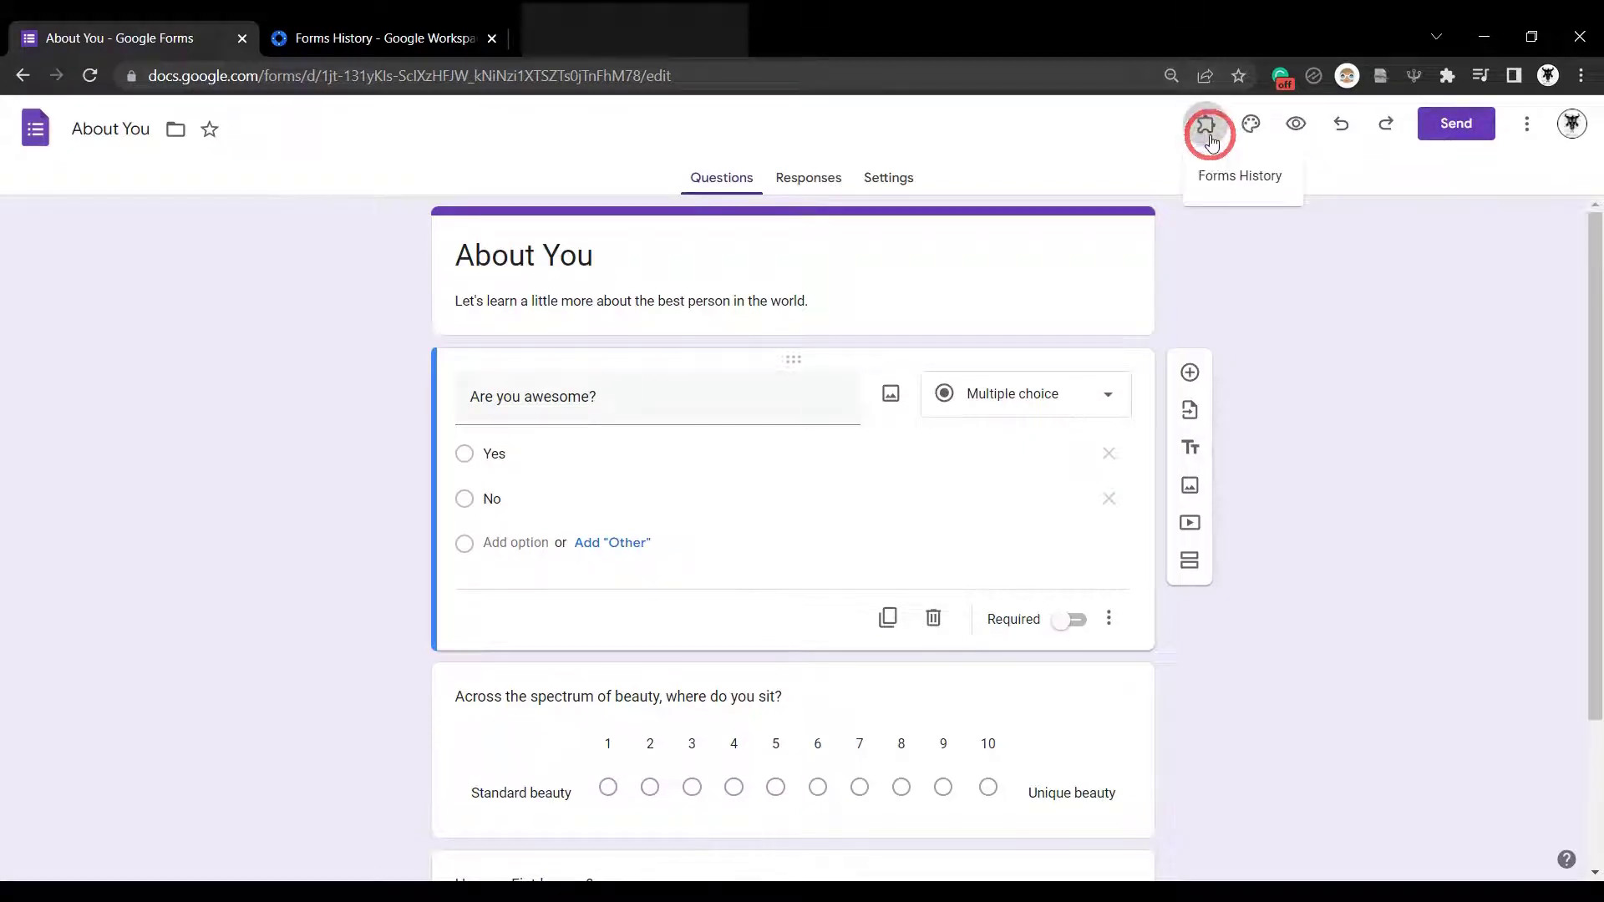
Step: Launch the Forms History panel and expand the Jun 24 revision entry
click(1236, 181)
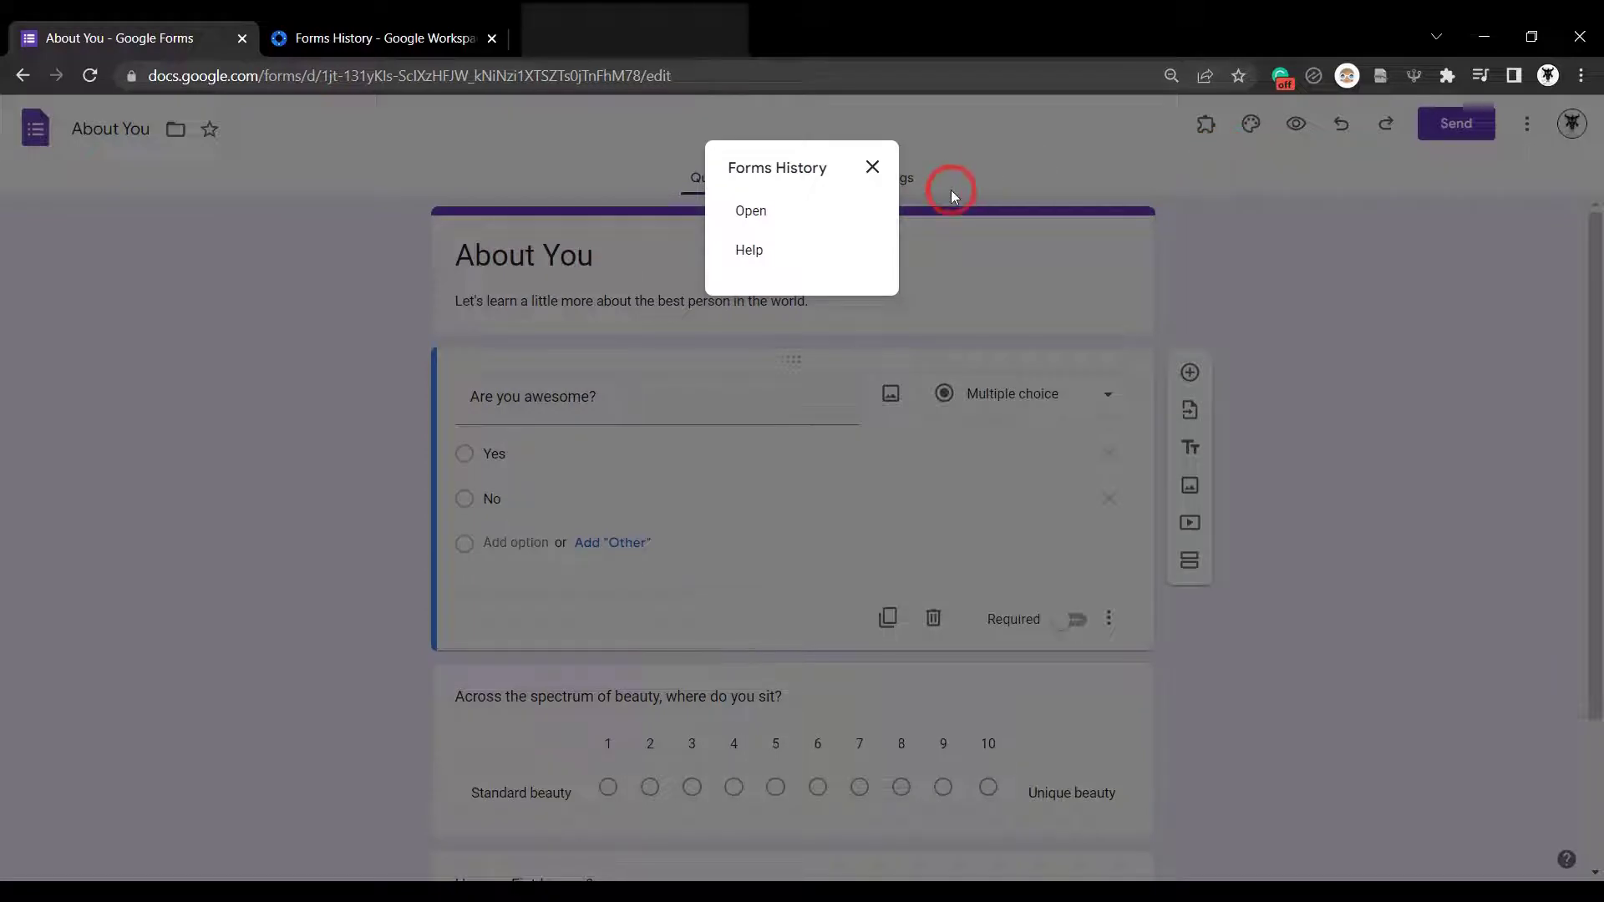
click(765, 215)
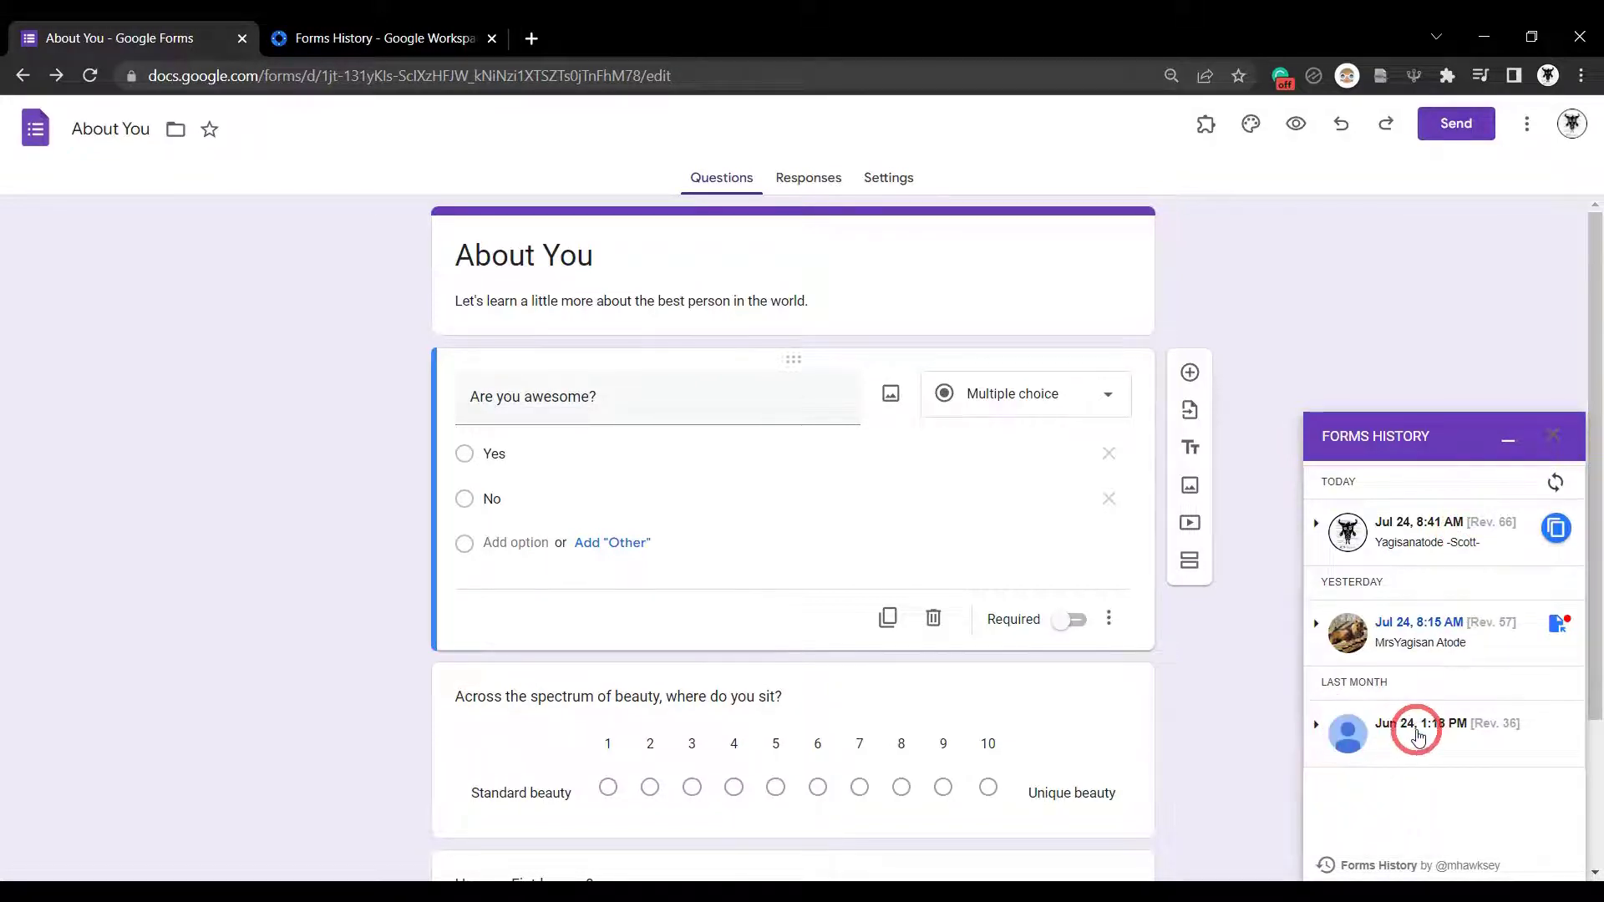
click(1316, 723)
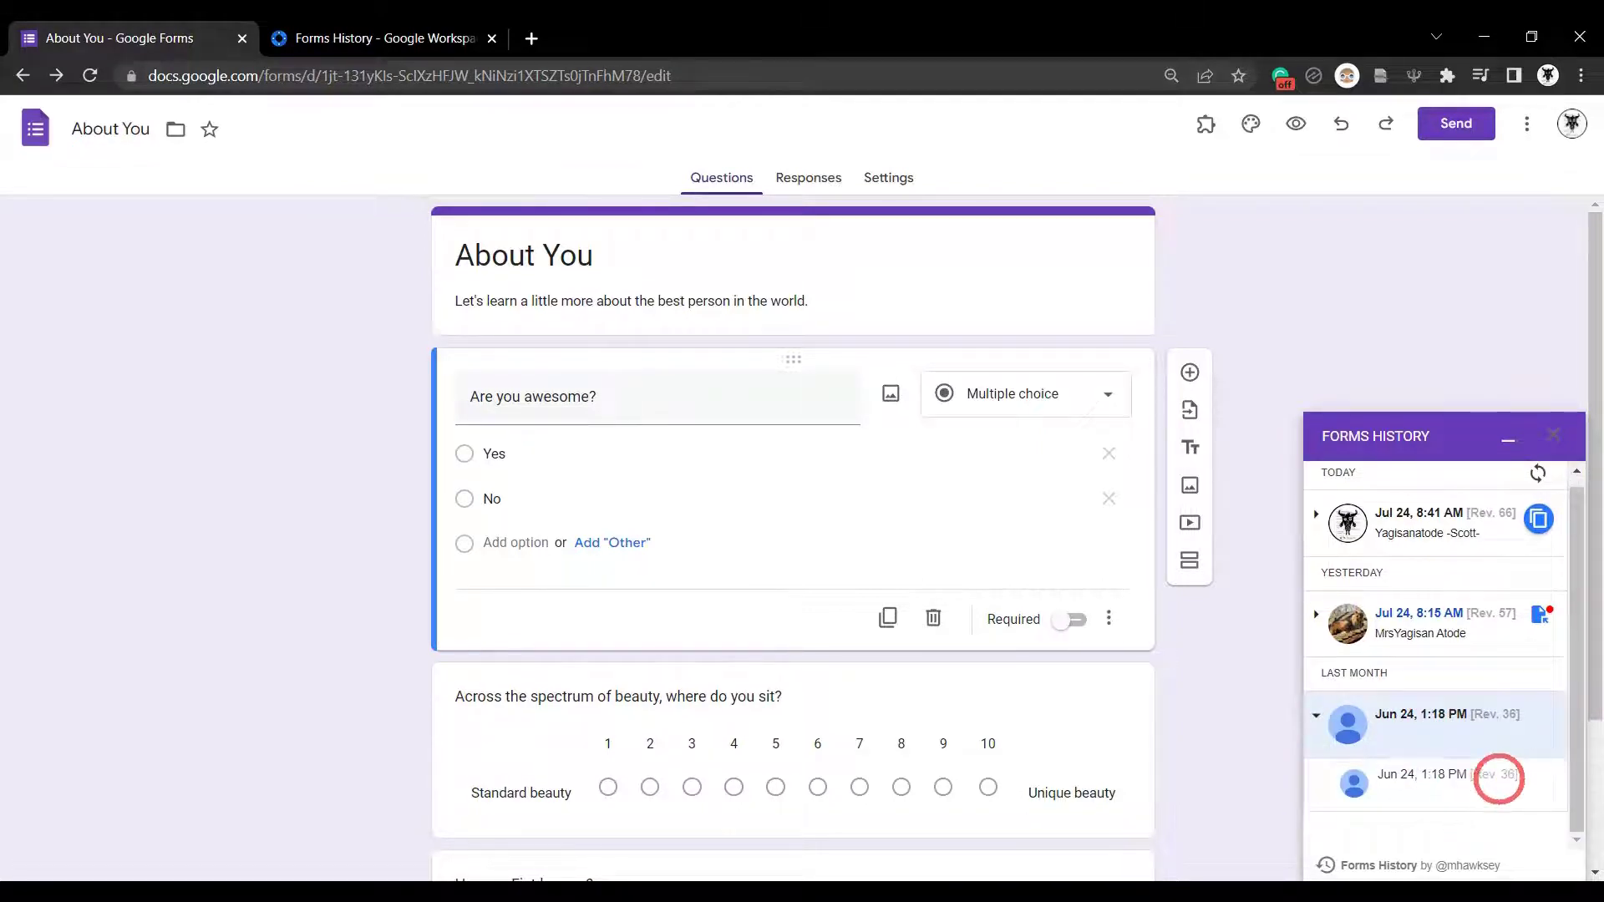
Step: Collapse Jun 24, expand the Jul 24, 8:15 AM revision and open its Rev. 57 backup
click(1316, 714)
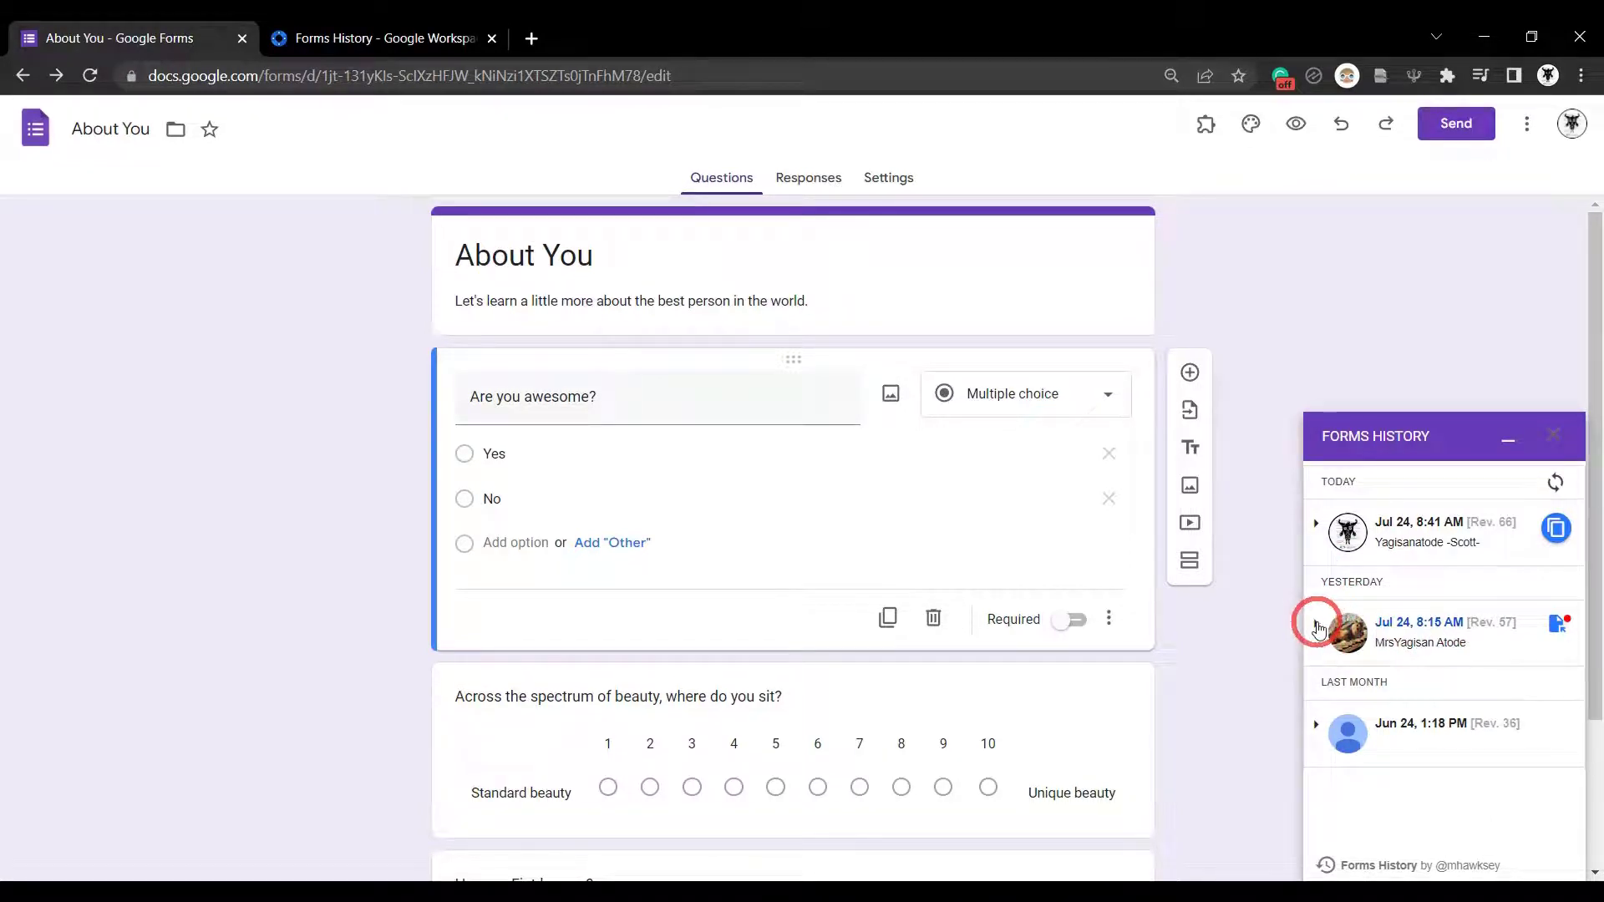
click(1316, 624)
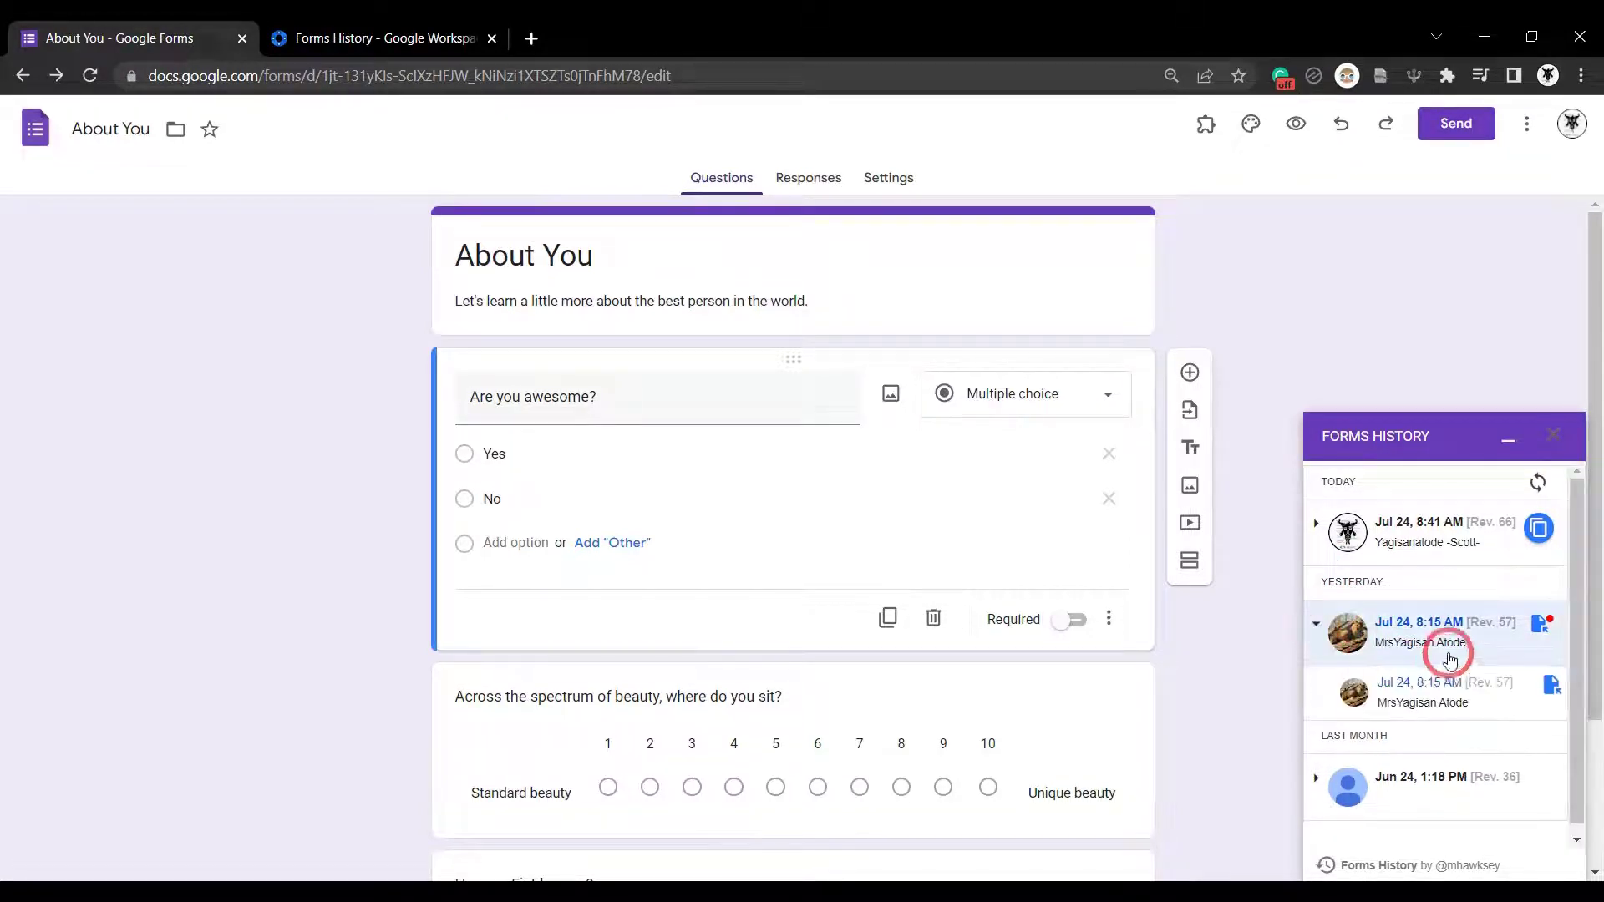
click(1545, 633)
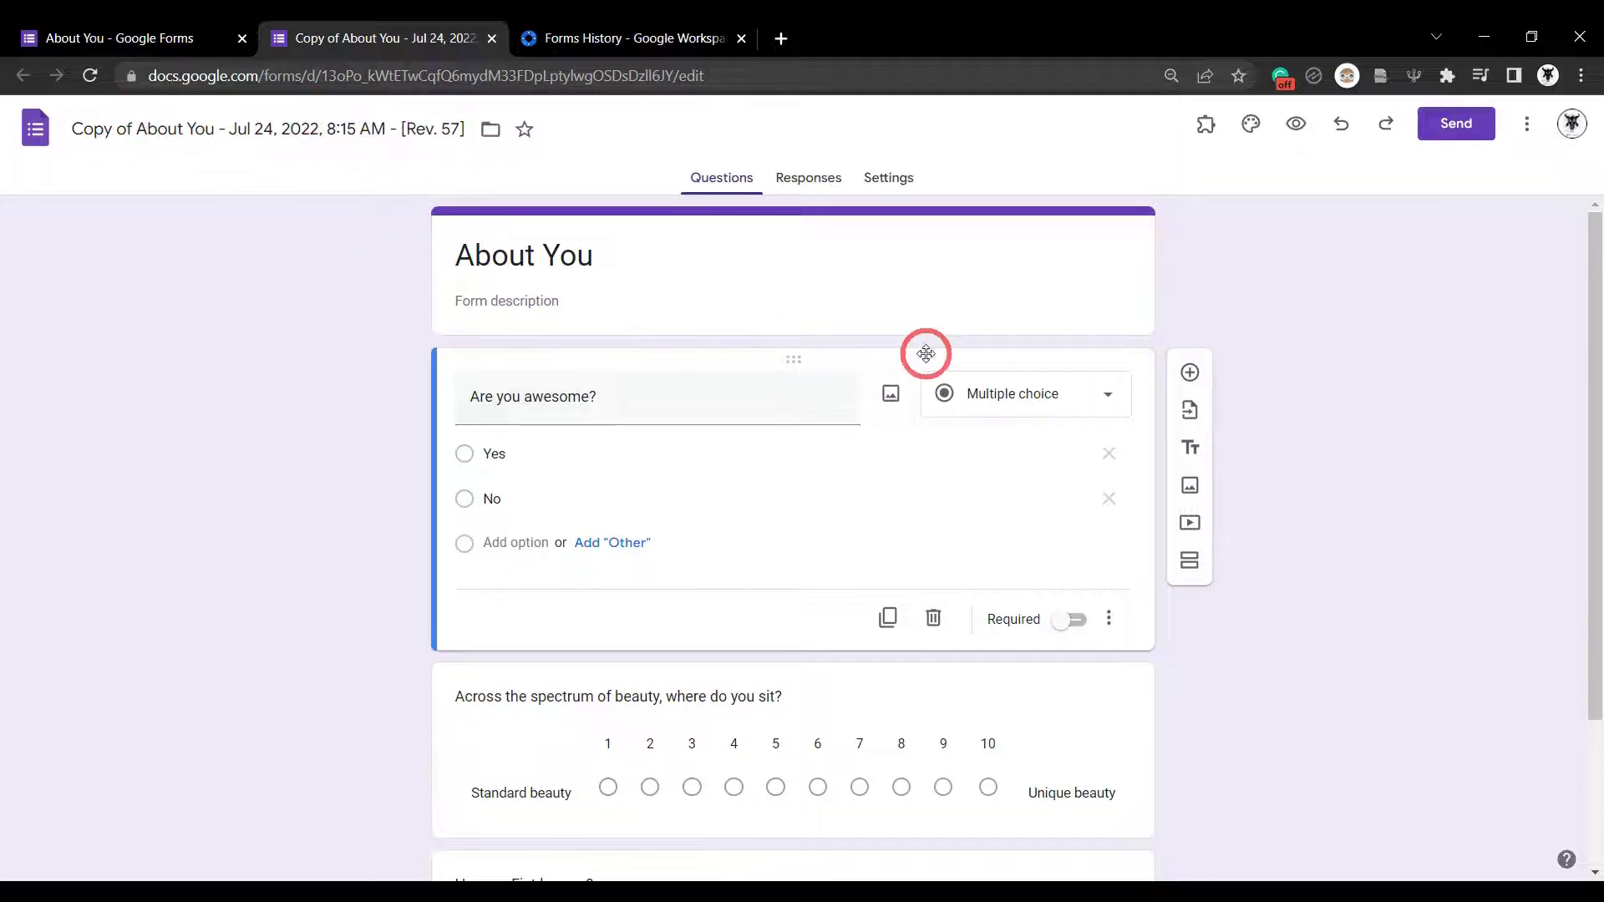
scroll(704, 508, down, 3)
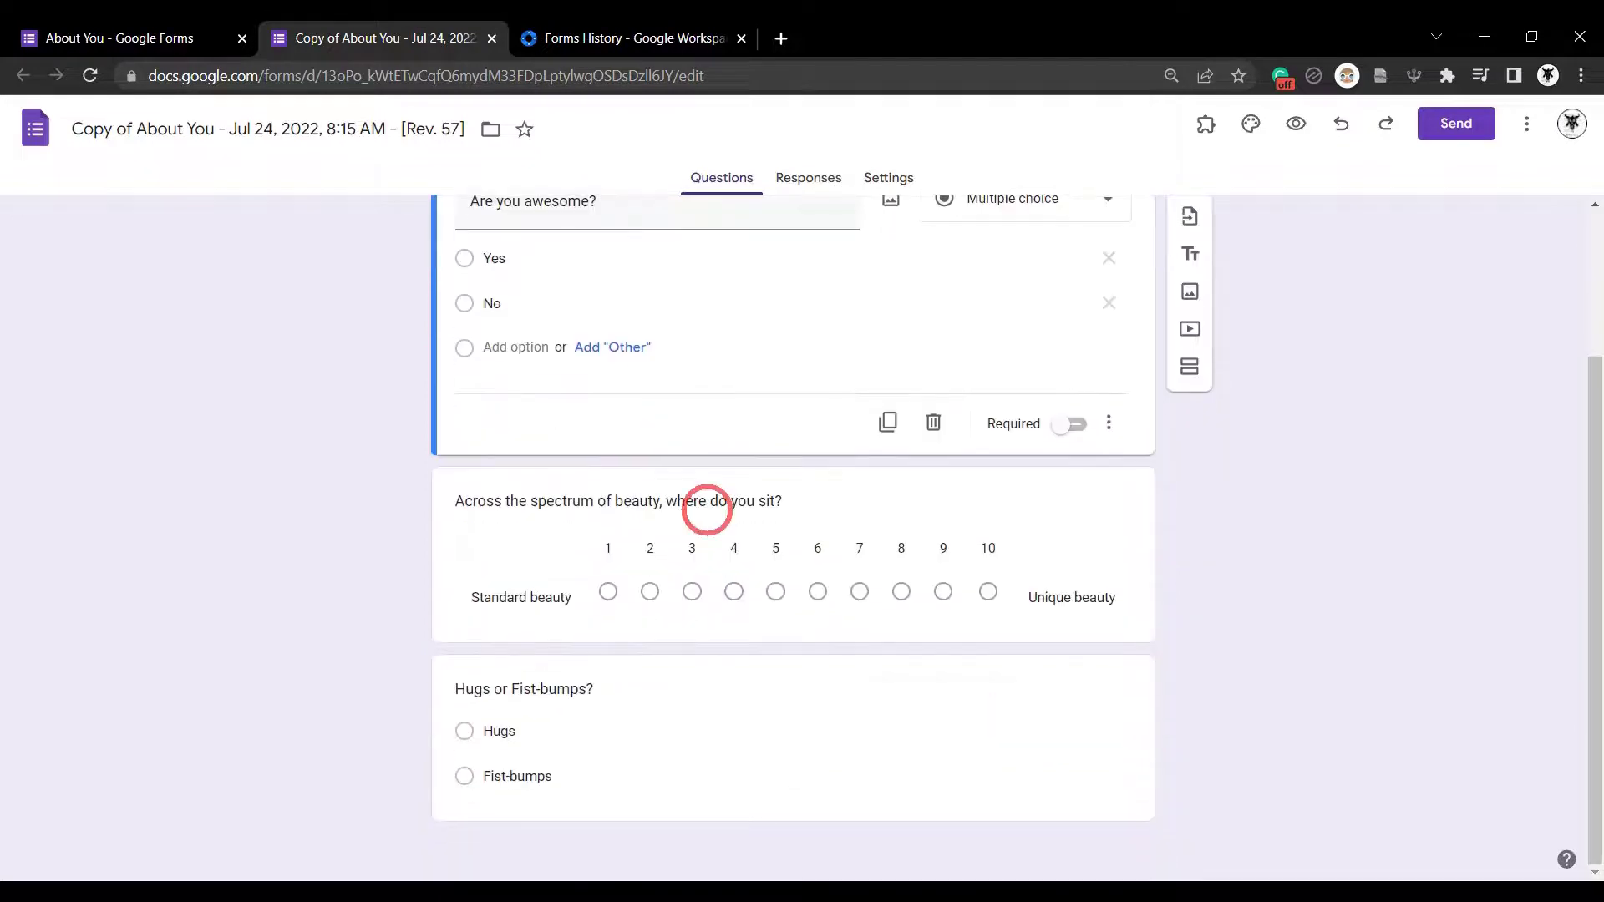
scroll(716, 533, up, 3)
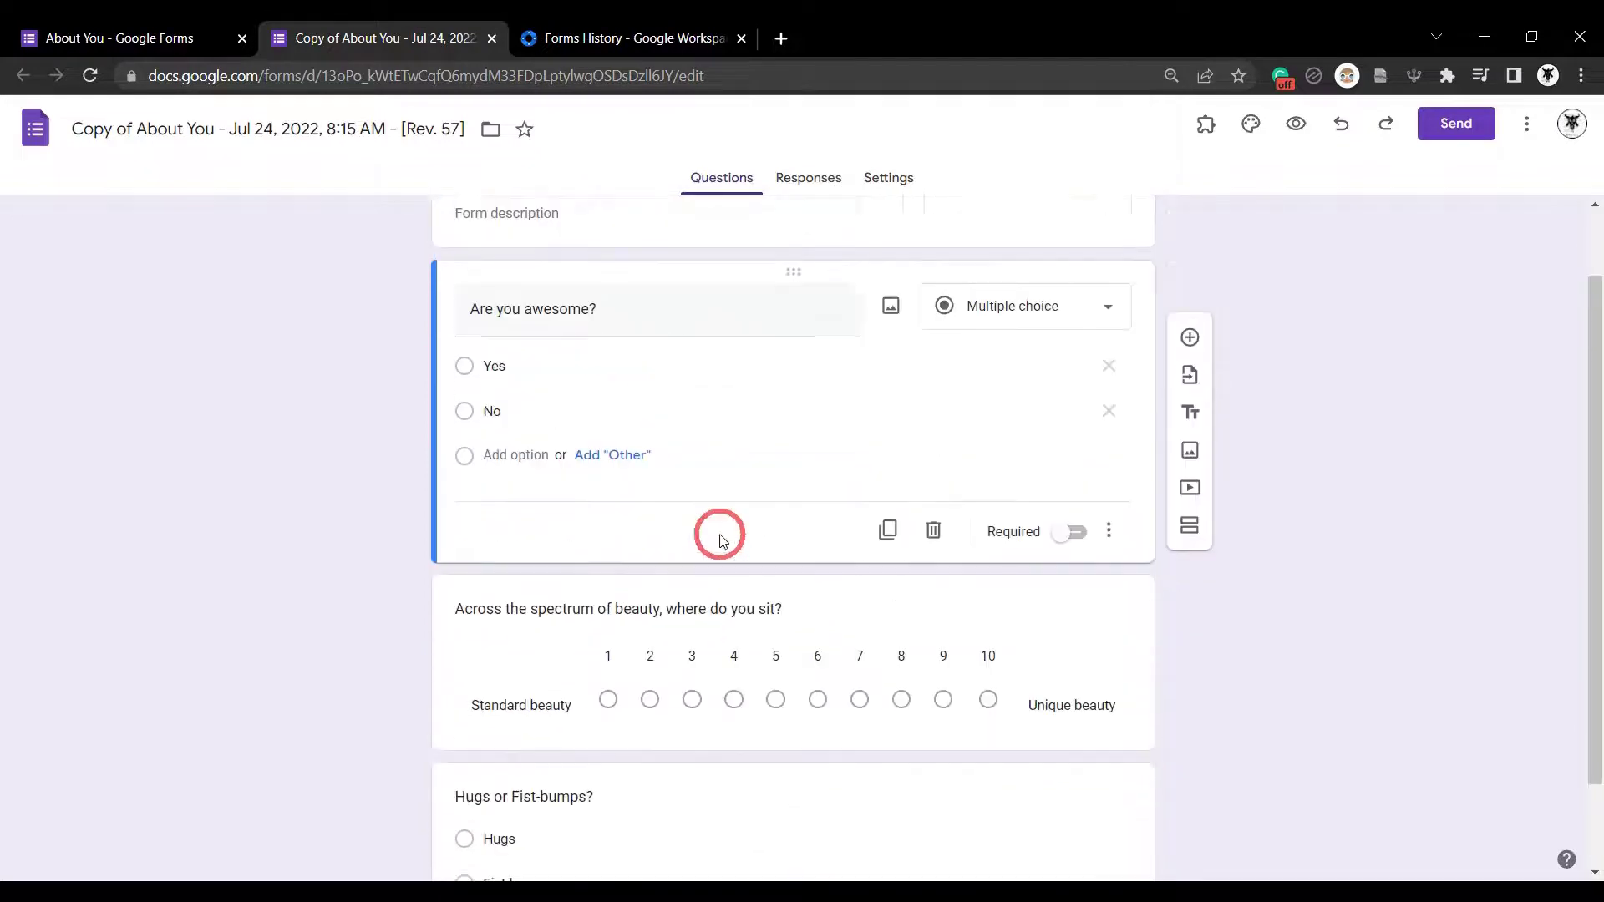
click(492, 38)
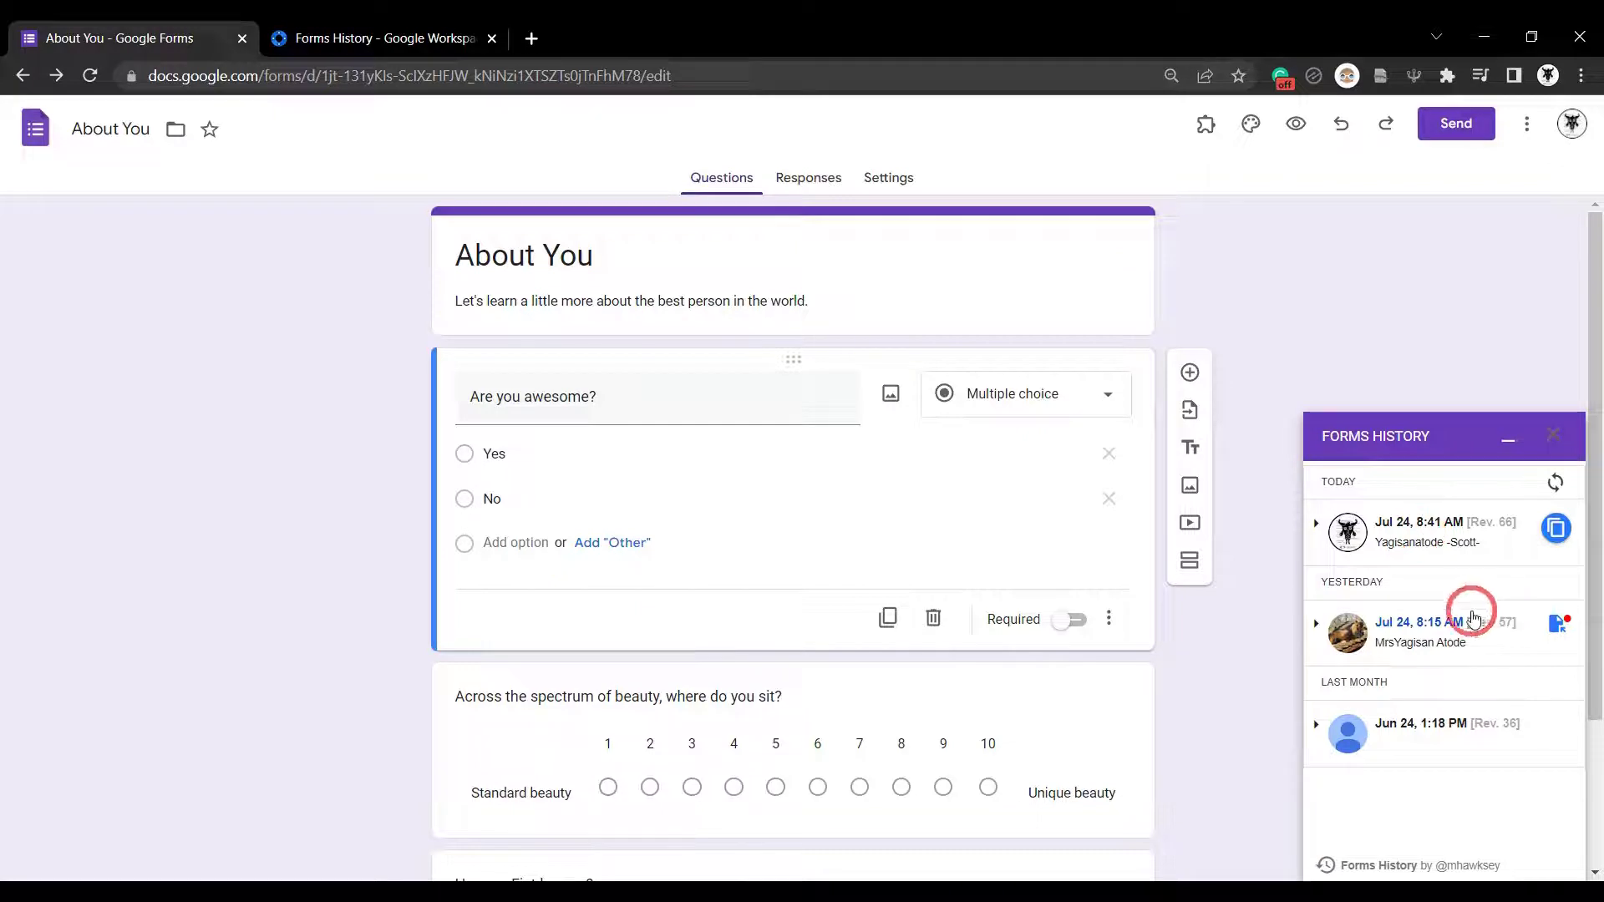
Step: Expand today's Jul 24, 8:41 AM revision to show its Rev. 66 entry
click(1320, 531)
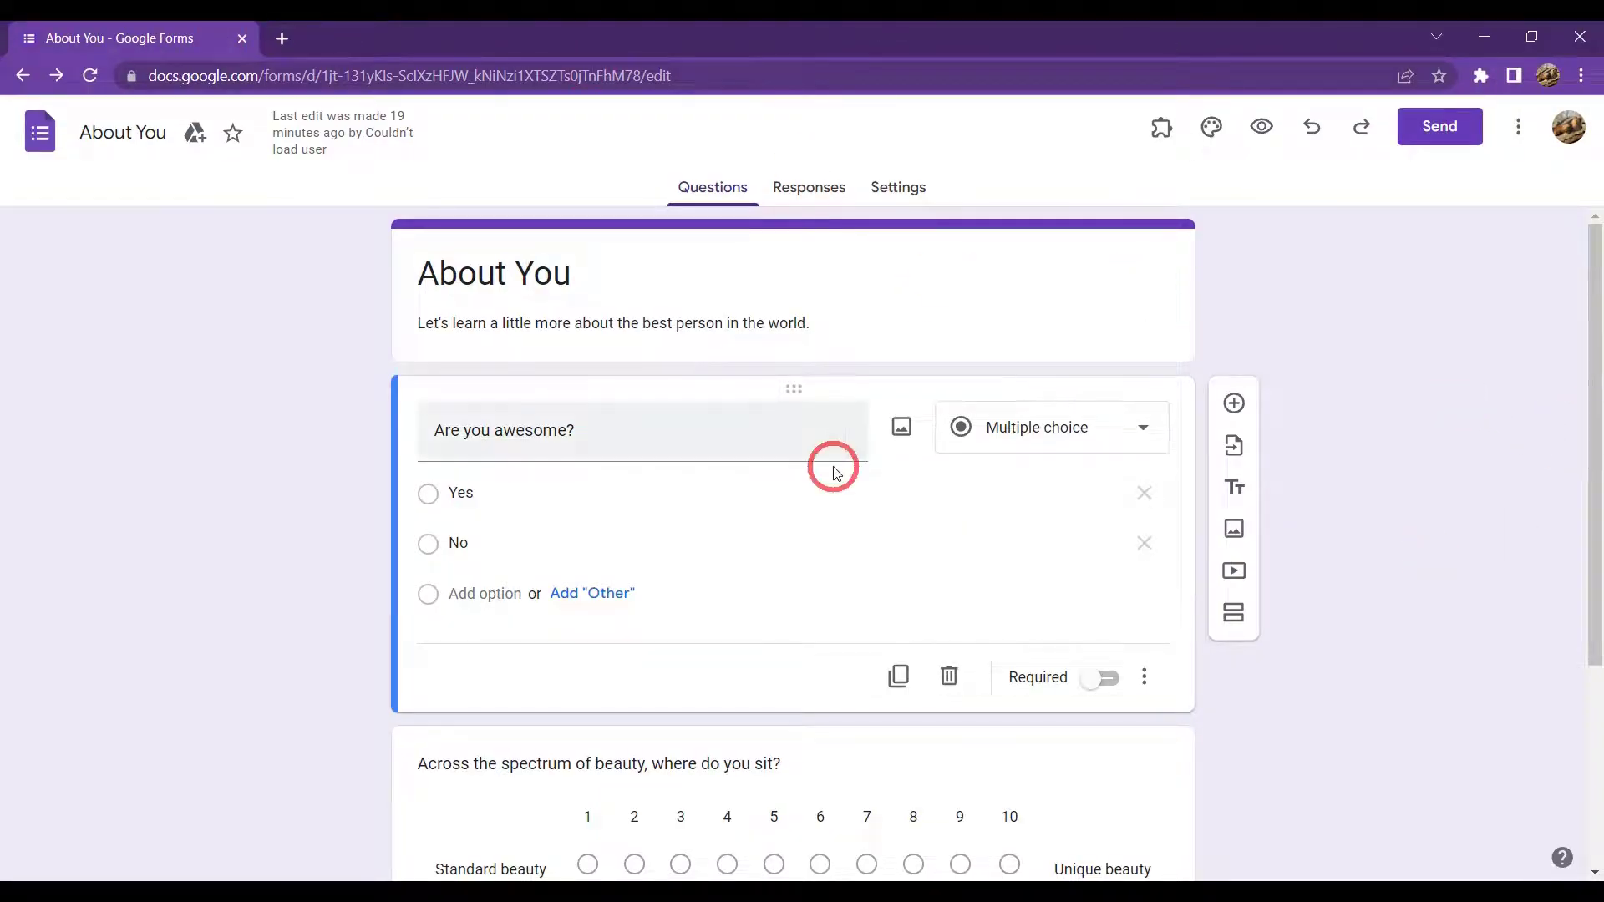
scroll(836, 451, down, 1)
Step: Pick the blue swatch in the Theme panel to recolour the About You form
scroll(1103, 304, up, 1)
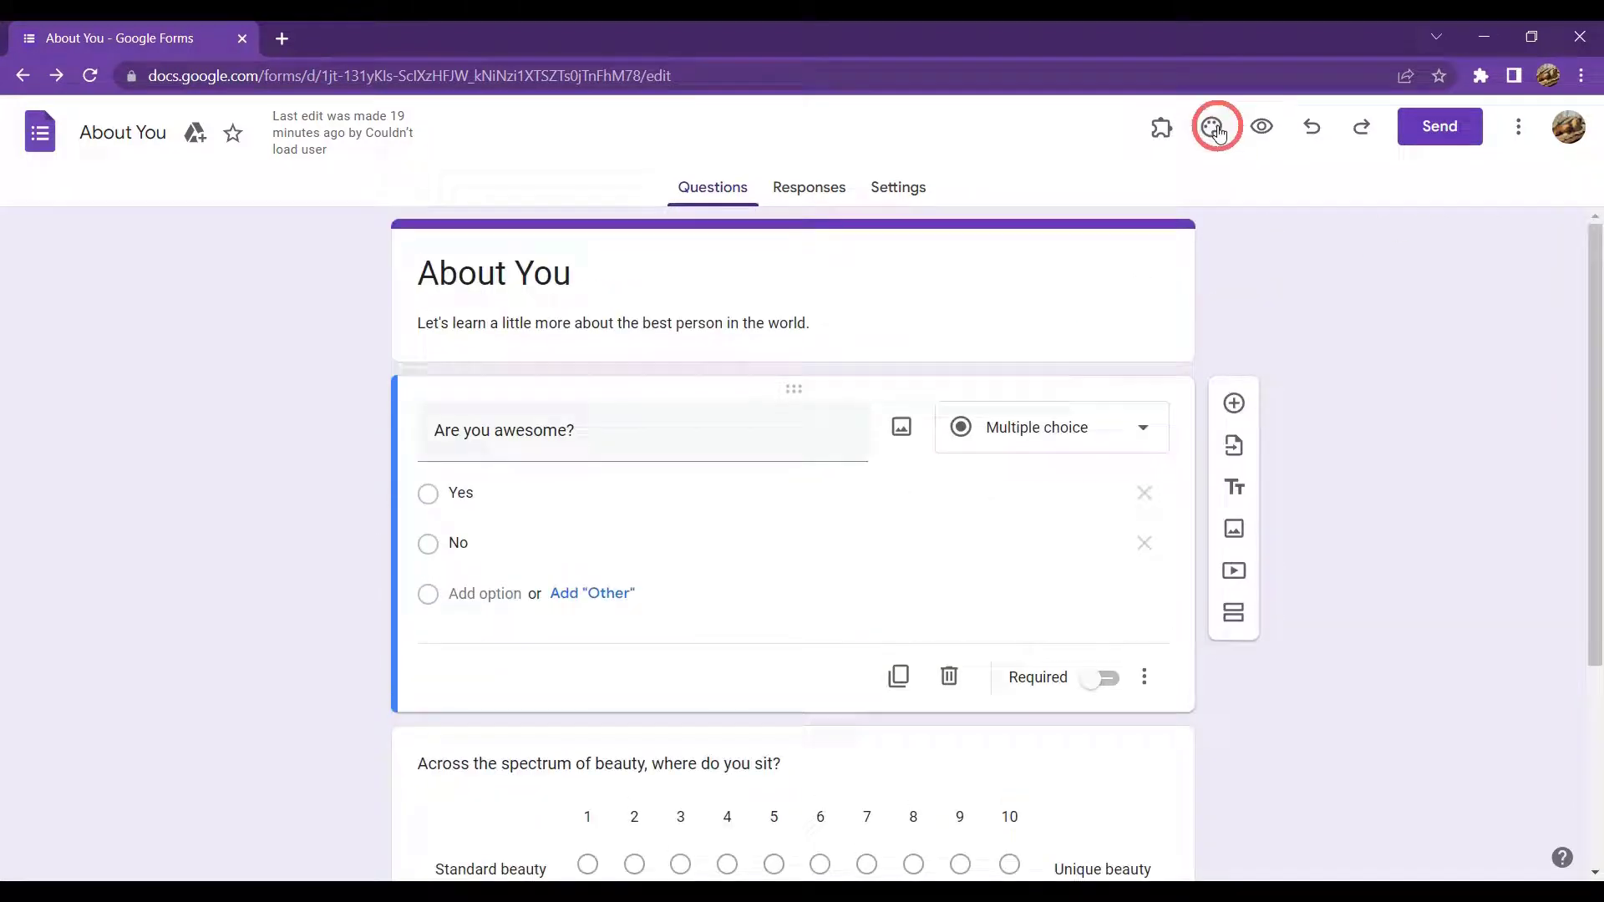
click(1212, 127)
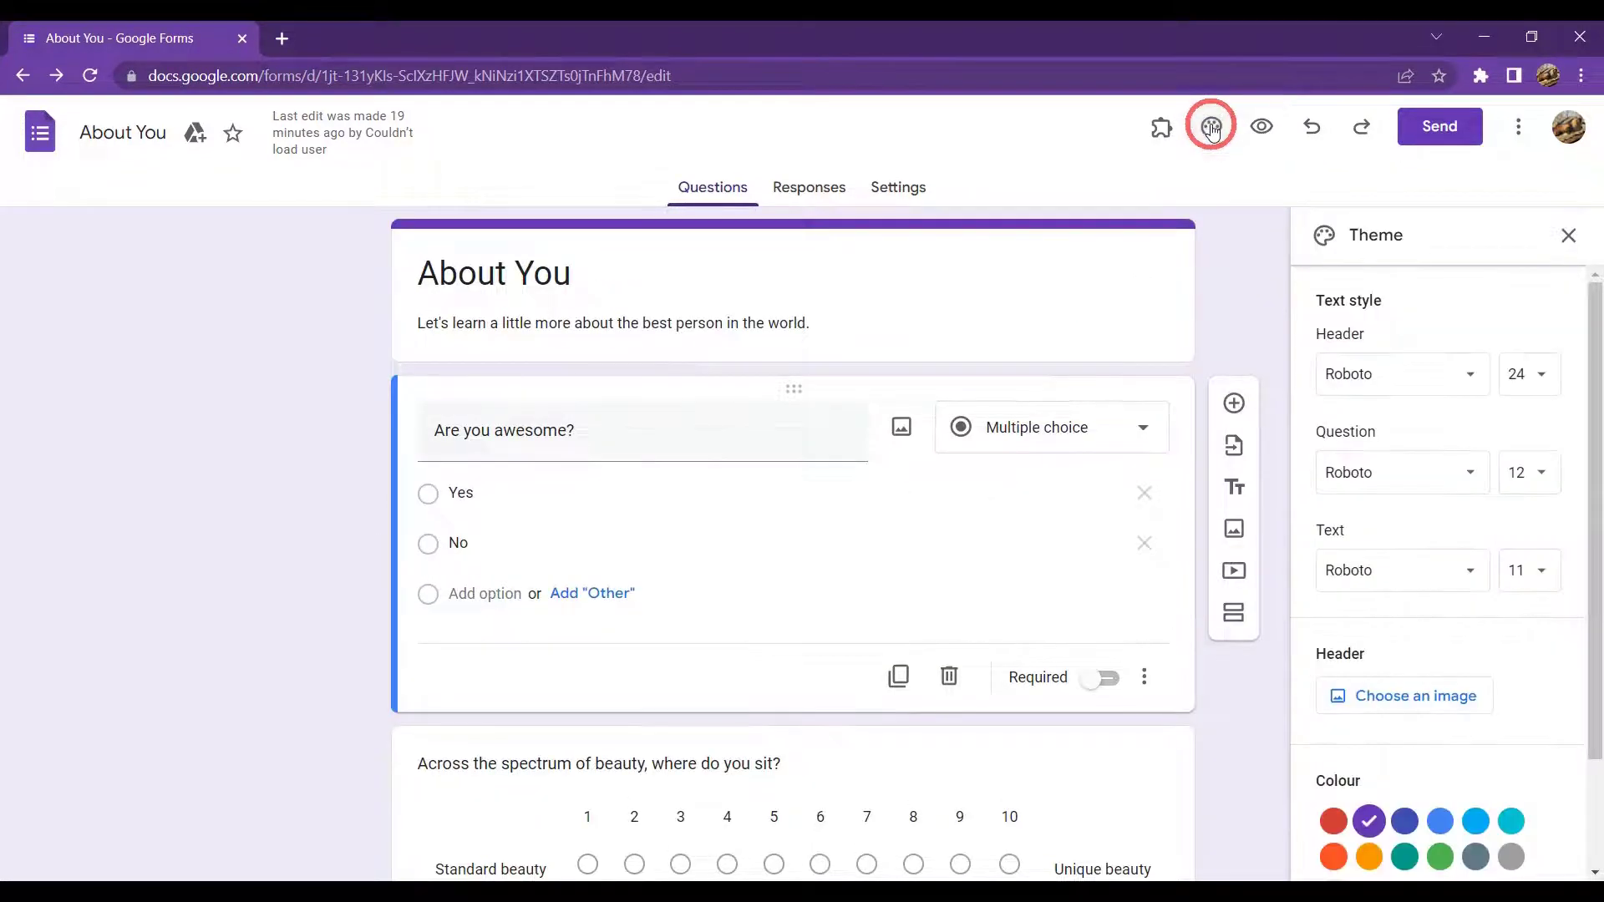
click(1440, 821)
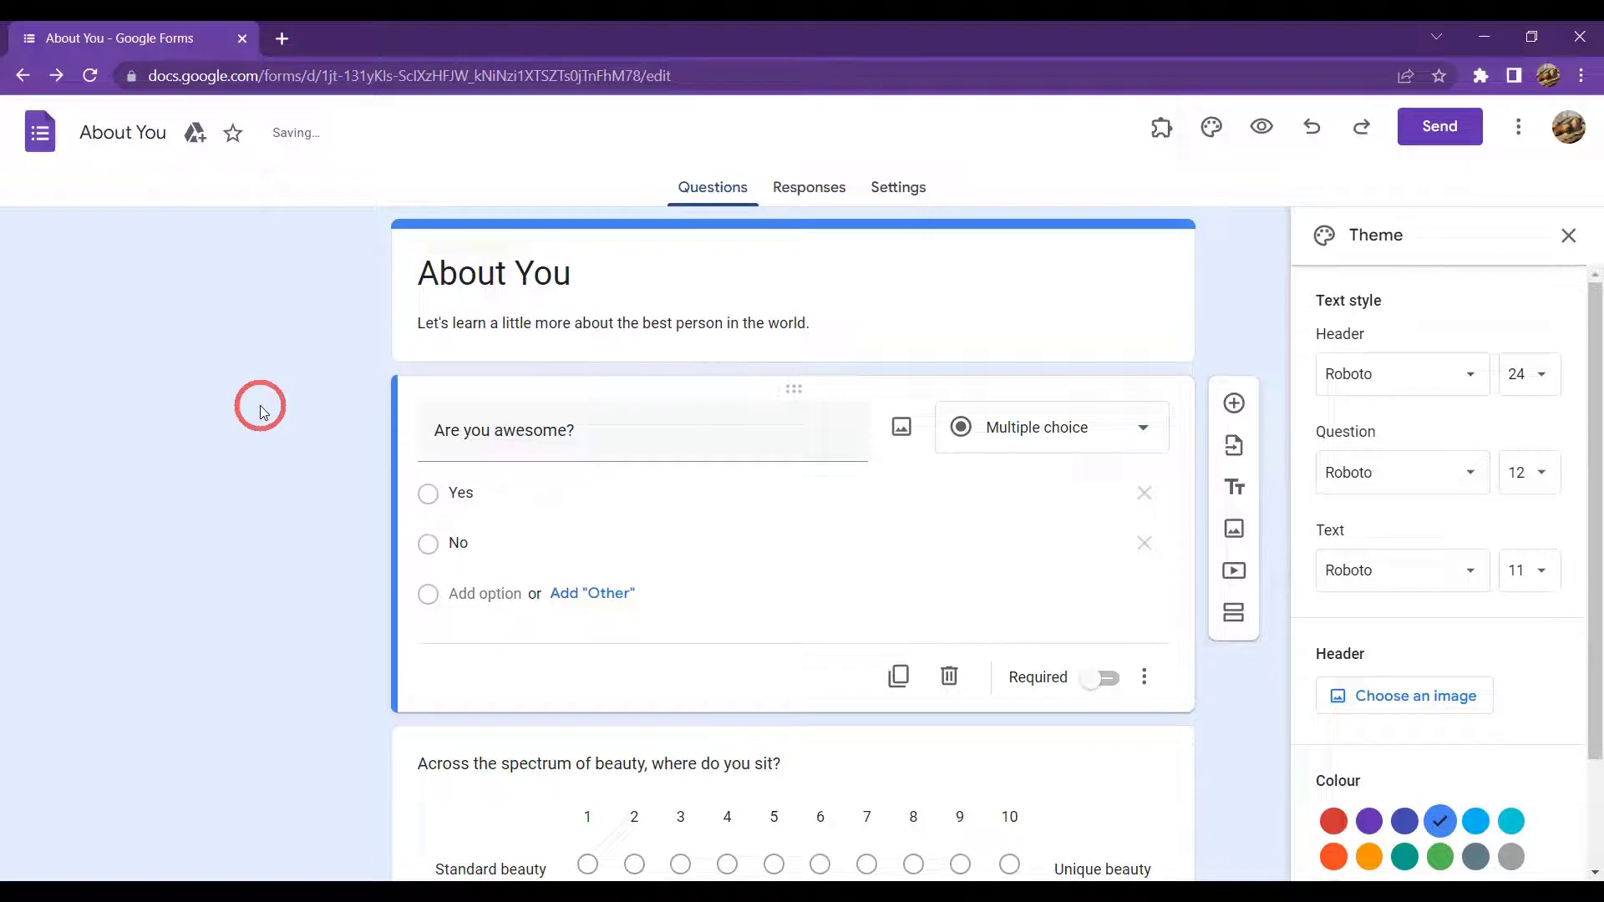
click(1568, 235)
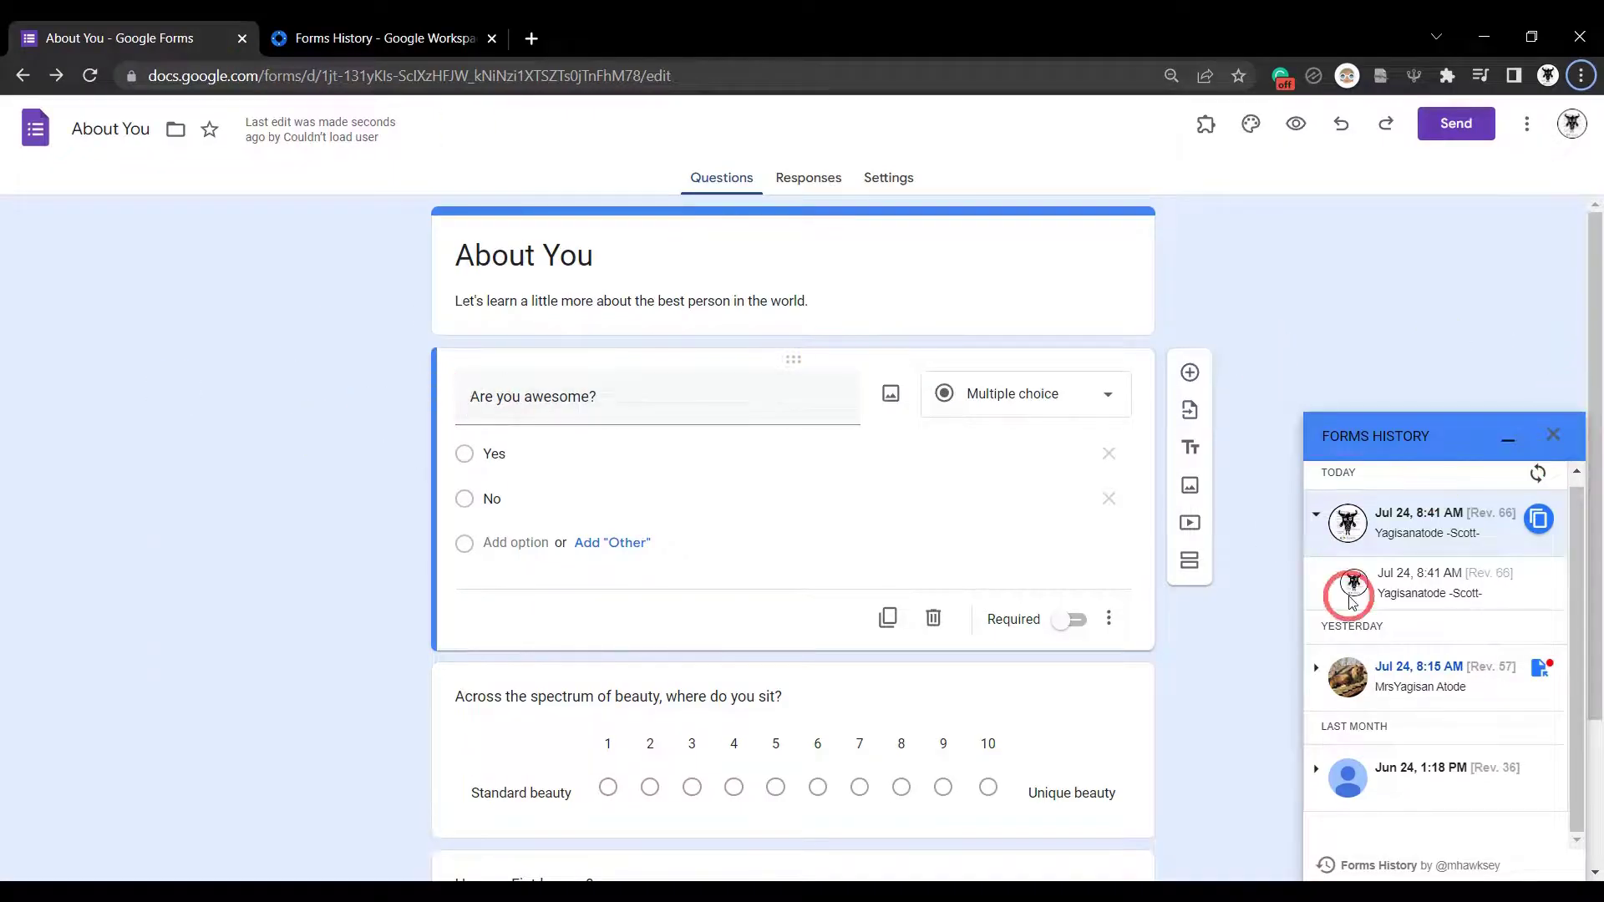
Step: Refresh Forms History and expand the new Jul 24, 9:00 AM Rev. 67 entry
scroll(1350, 602, up, 1)
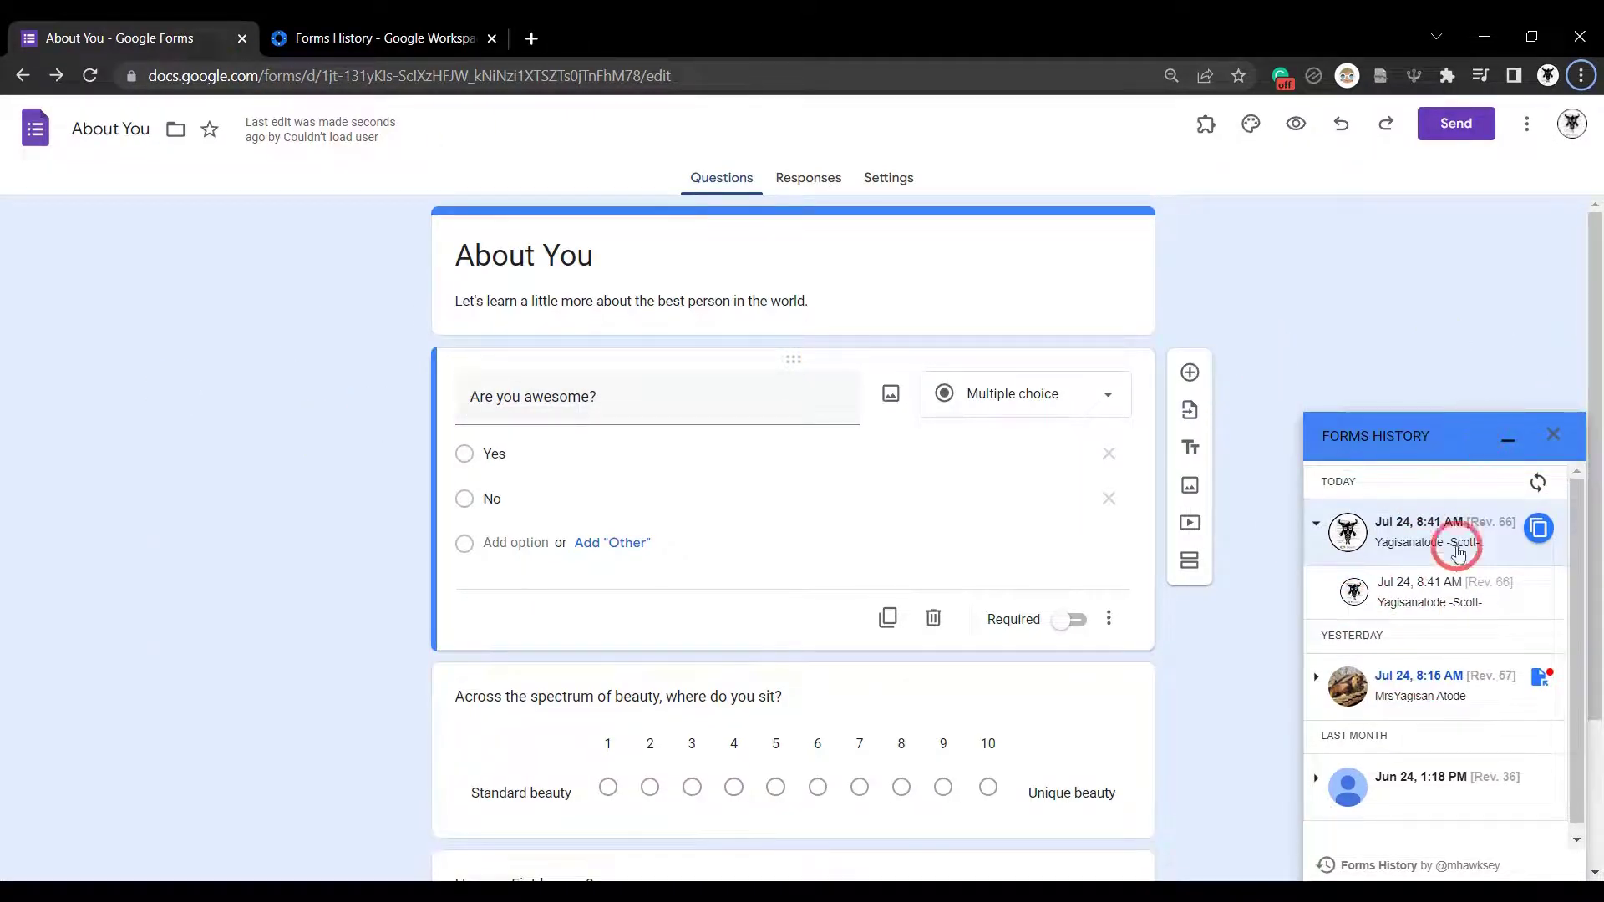
click(1534, 489)
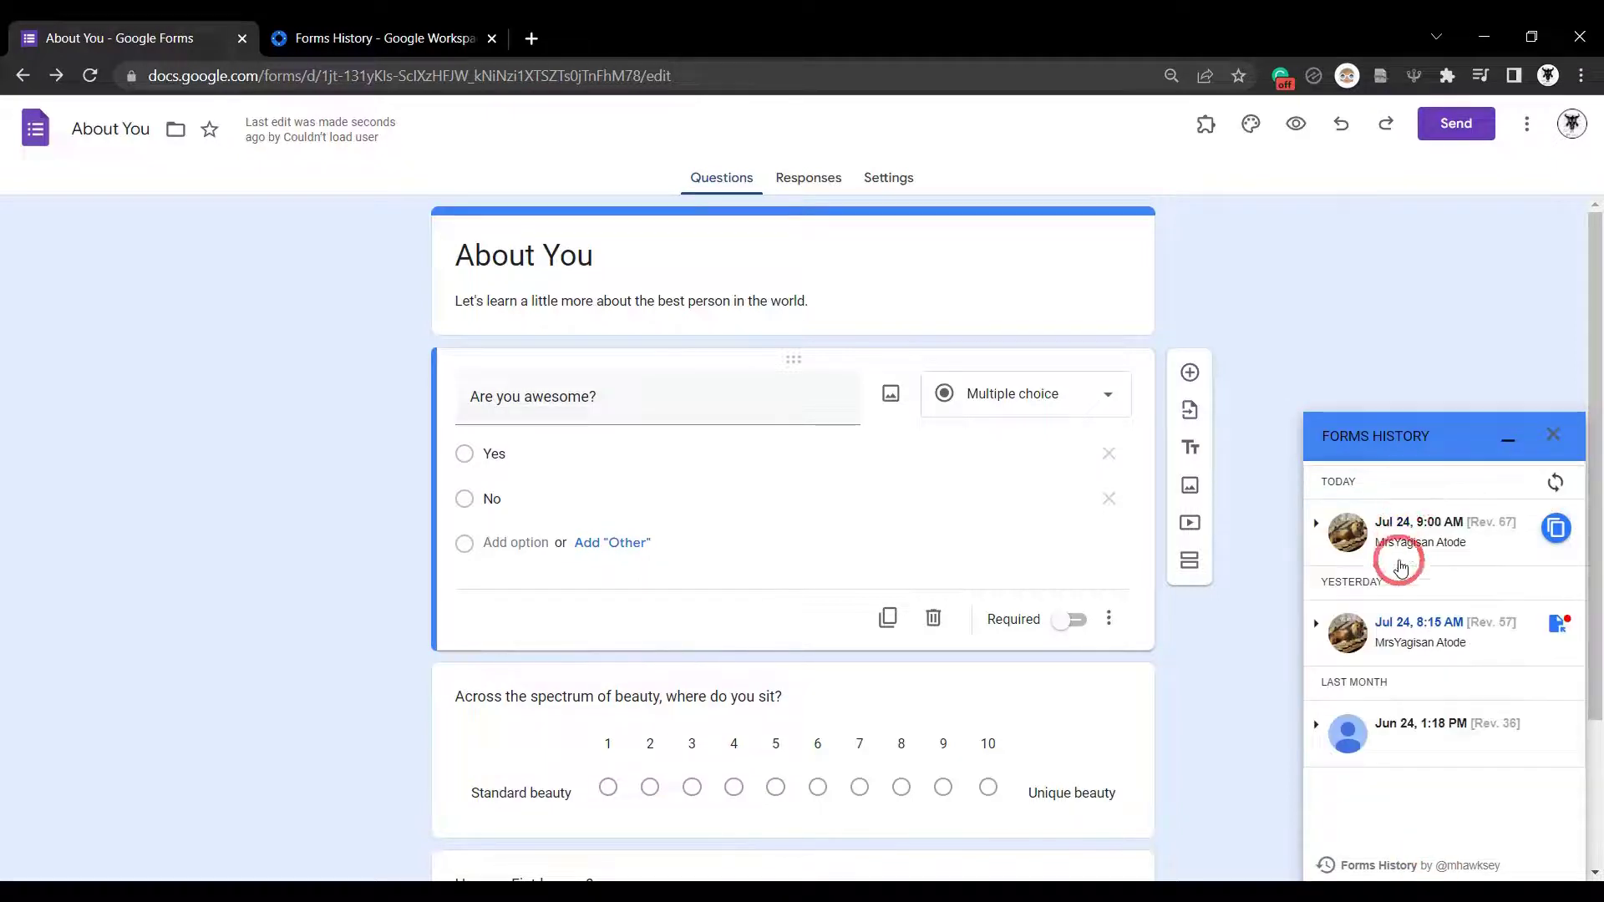
click(1318, 525)
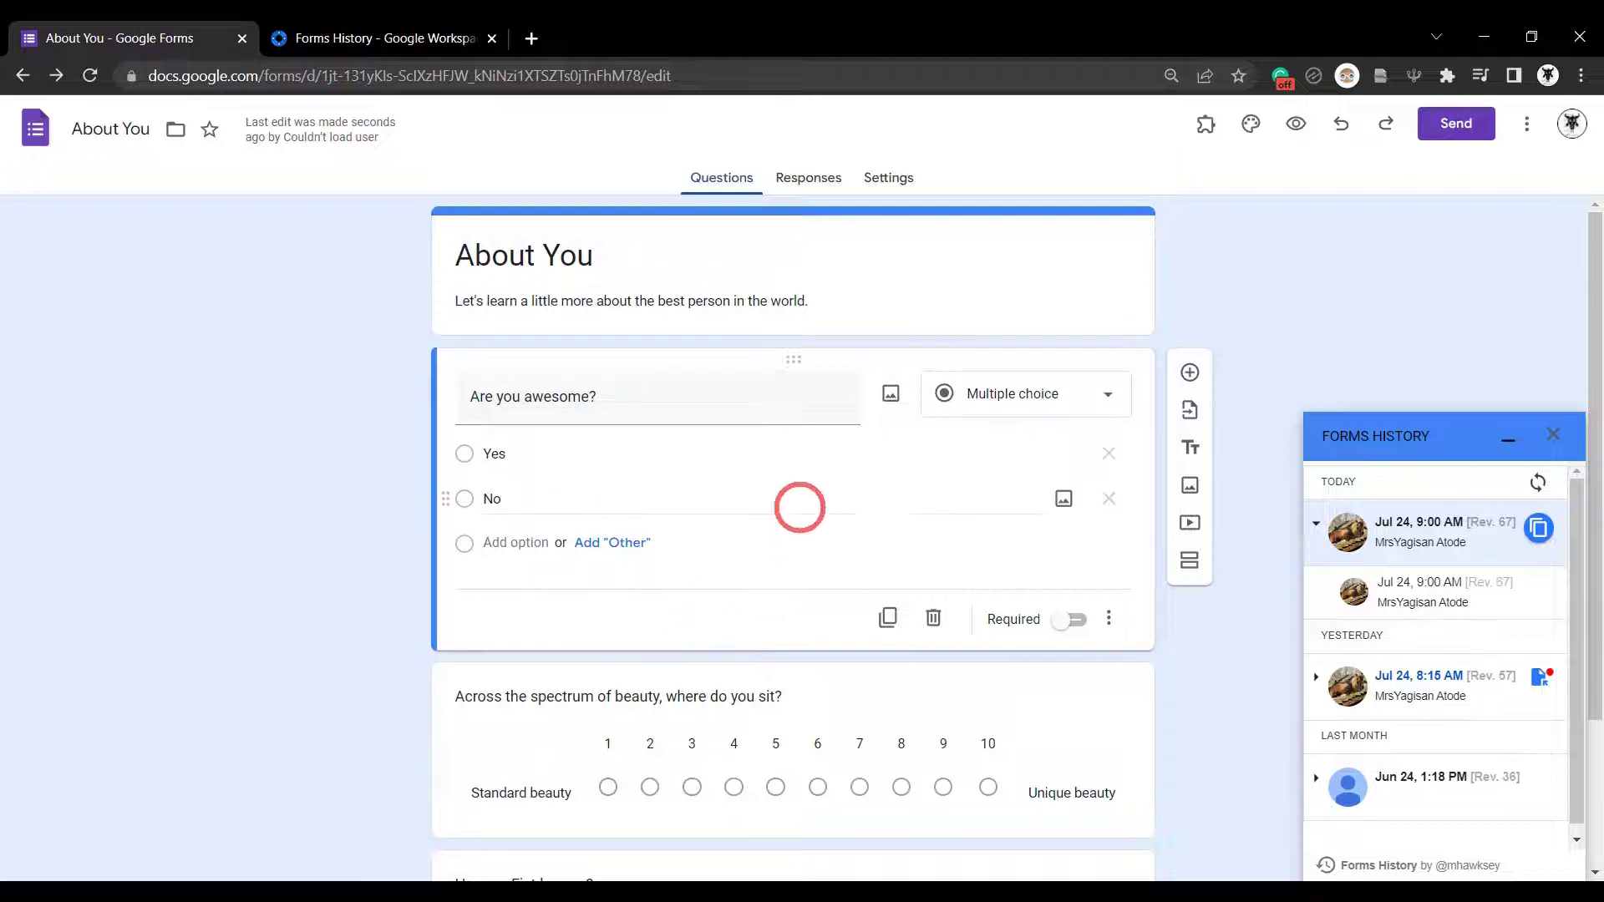
Step: Add the description 'Well of course you are going to say yes!' to 'Are you awesome?' and mark it required
click(1108, 619)
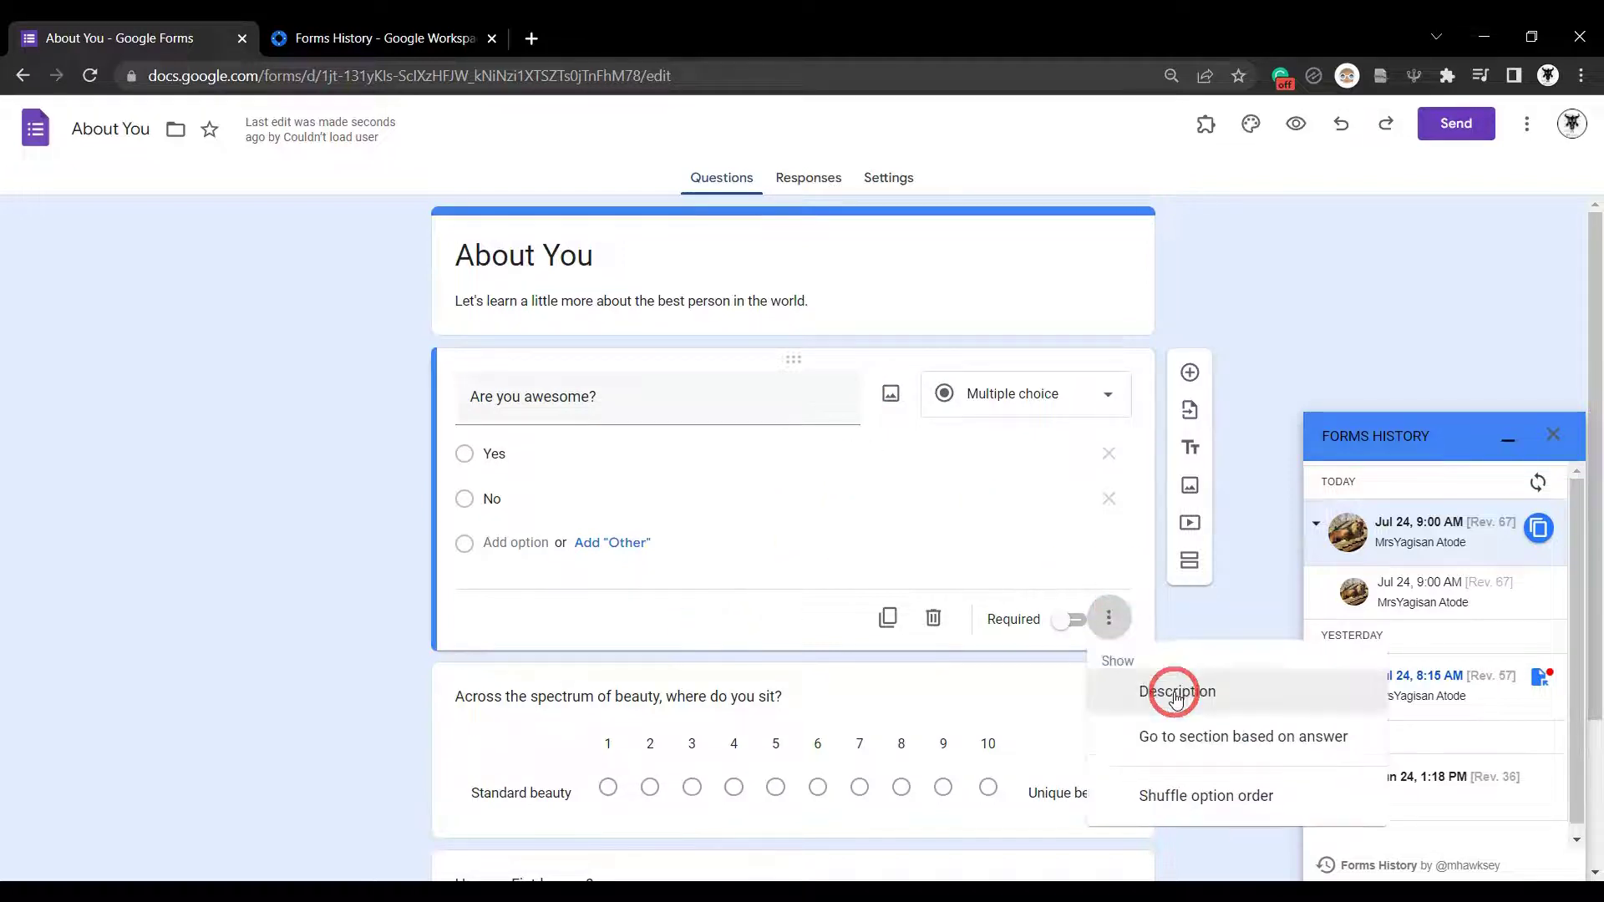
click(1174, 692)
text(We)
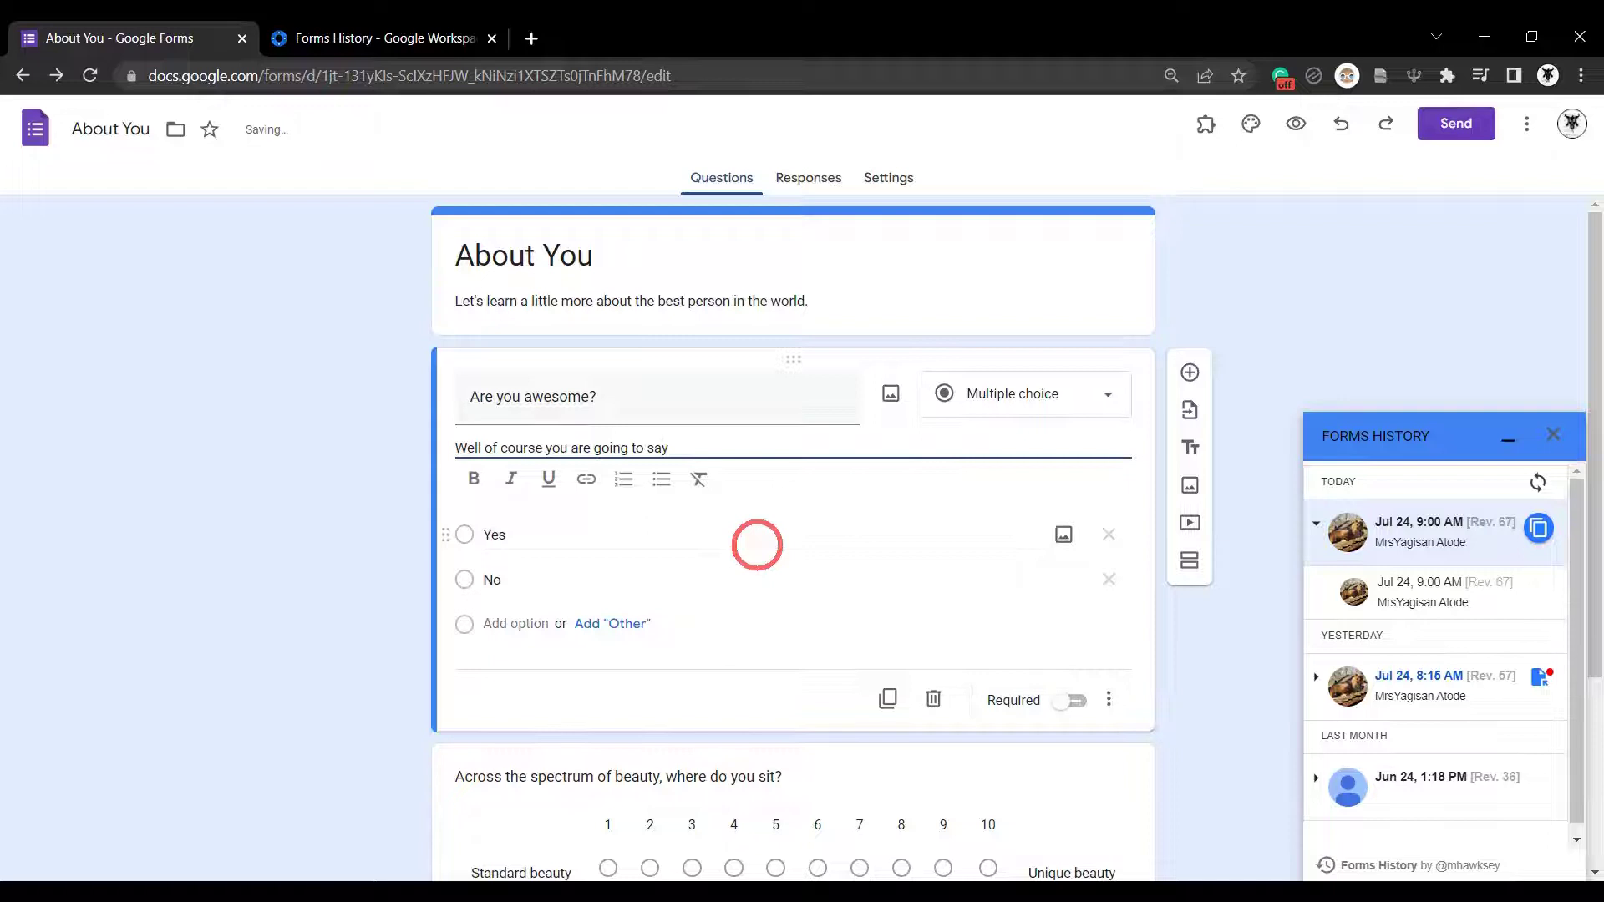
text(!)
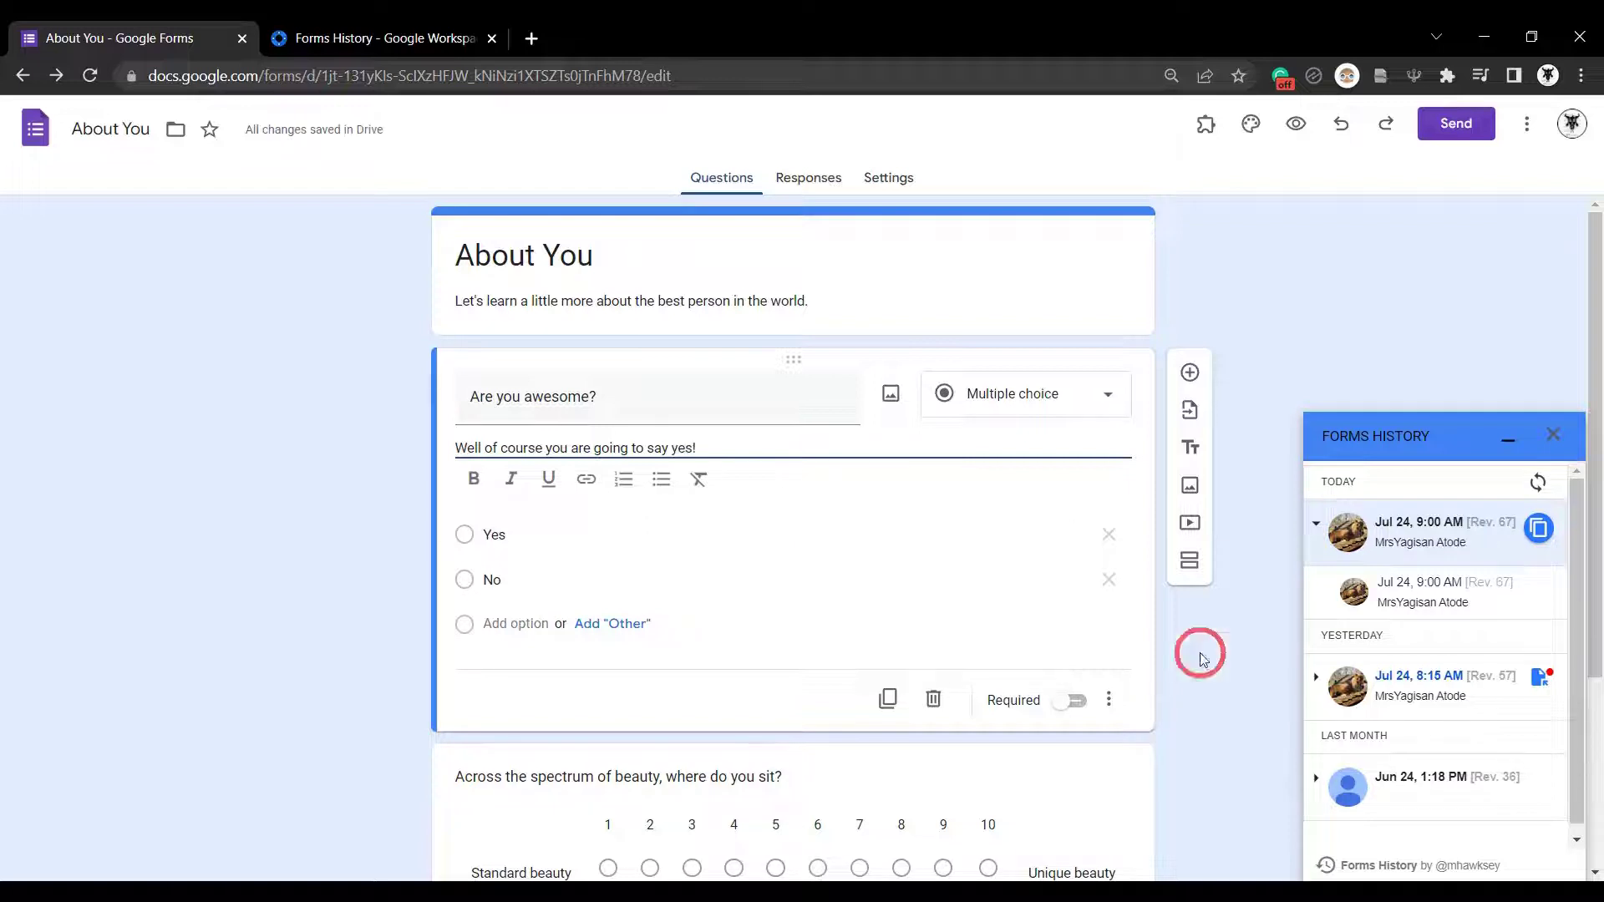
click(1073, 706)
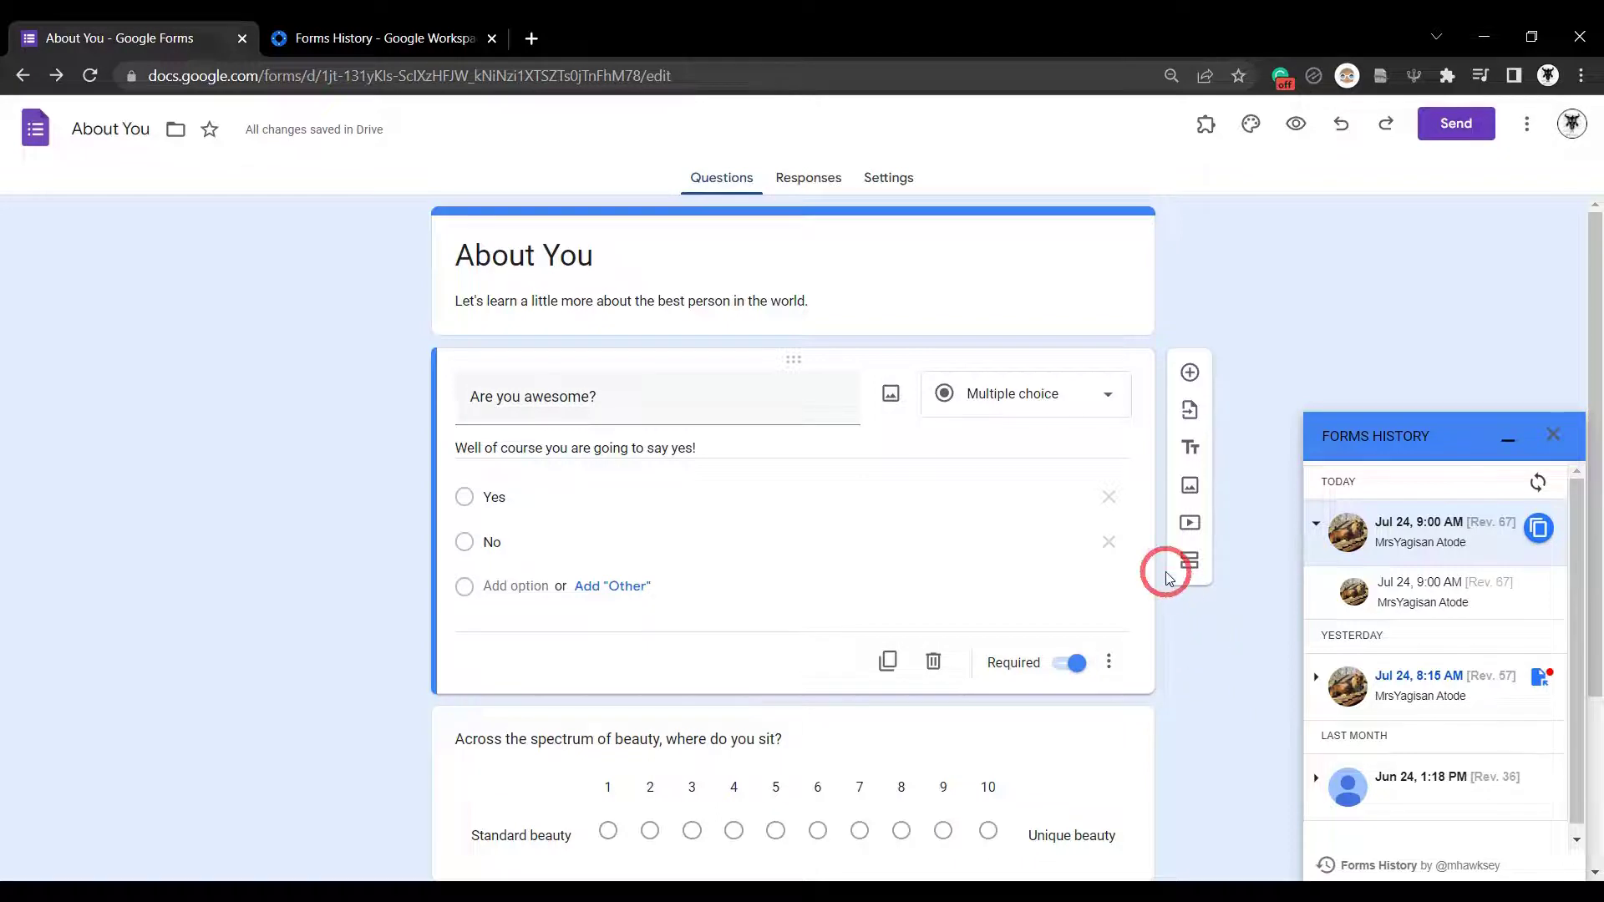
Step: Refresh the Forms History revision list and start copying the latest revision, Rev. 72
click(1539, 487)
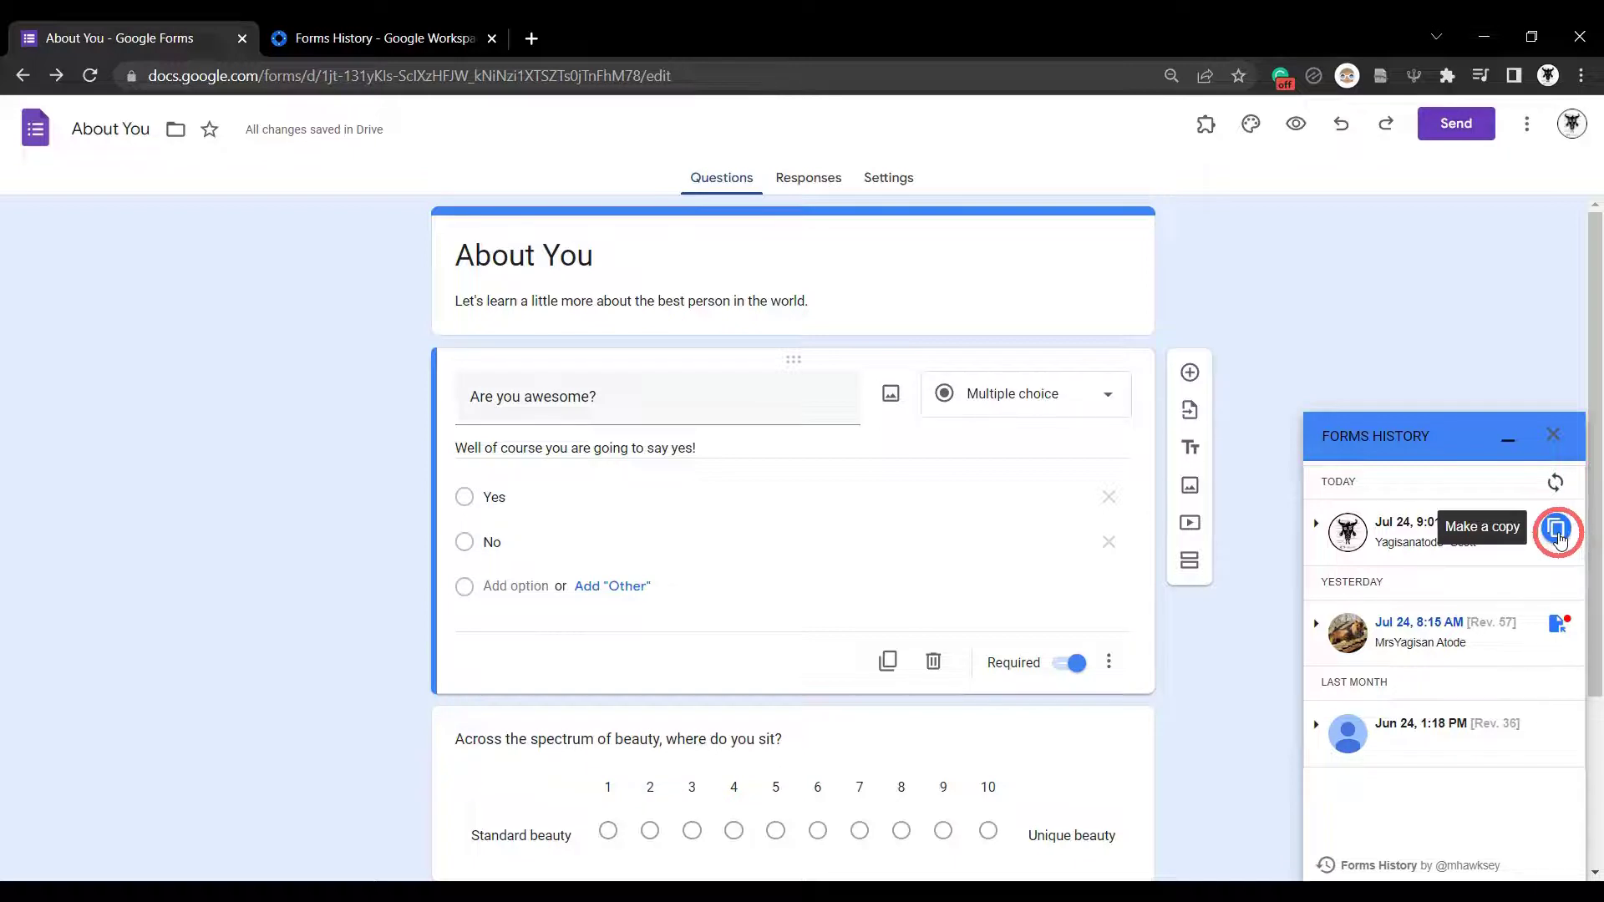
click(1556, 530)
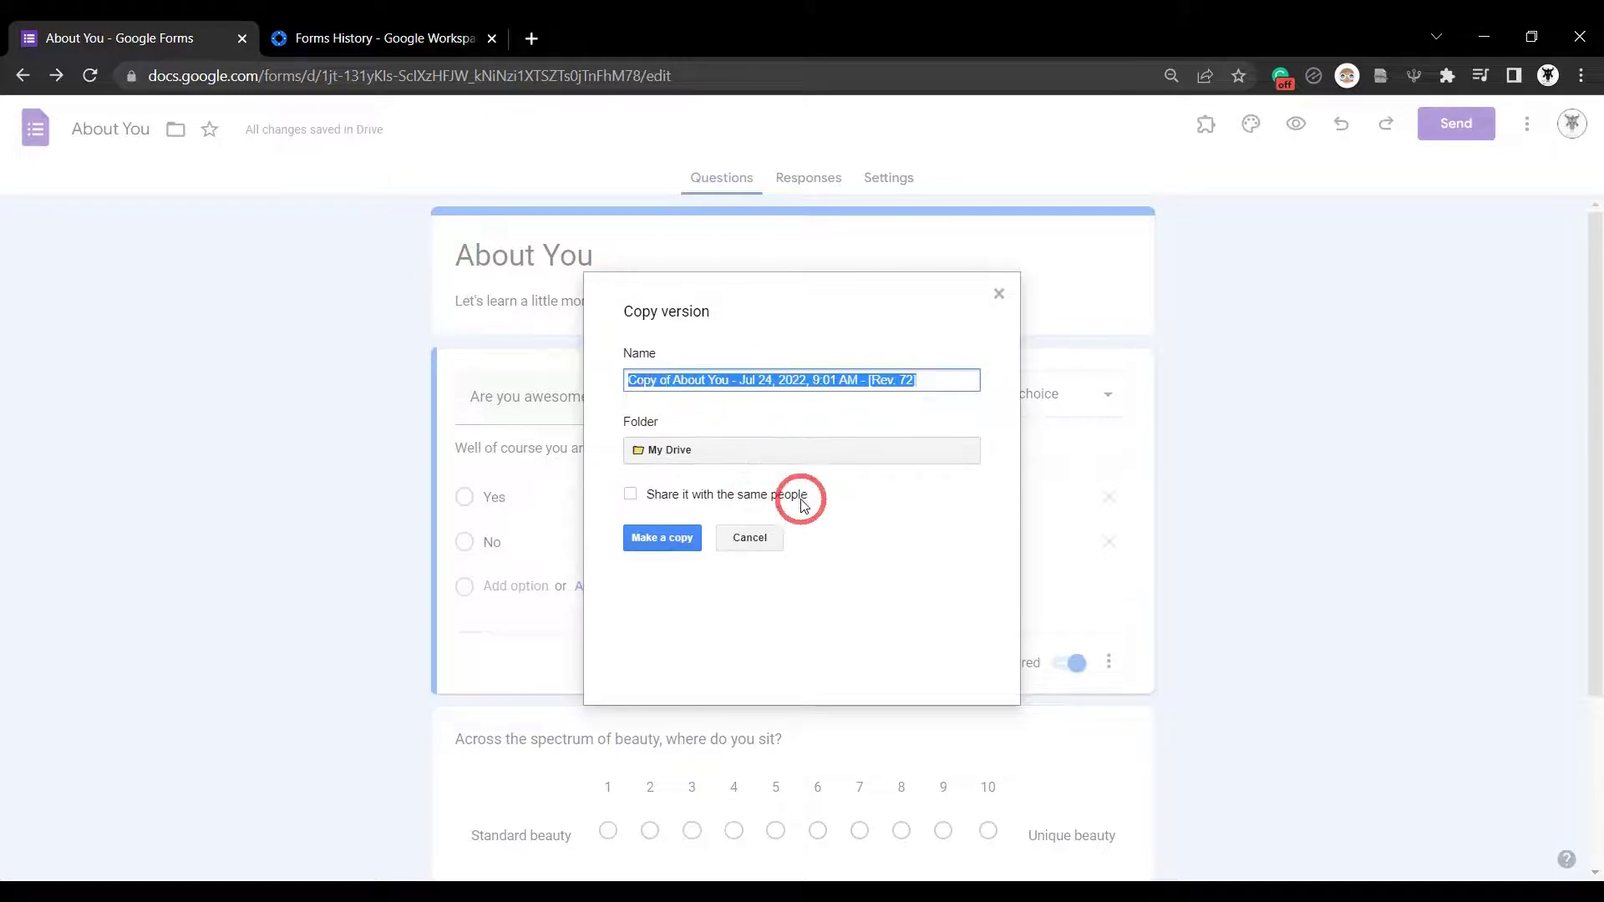
click(709, 452)
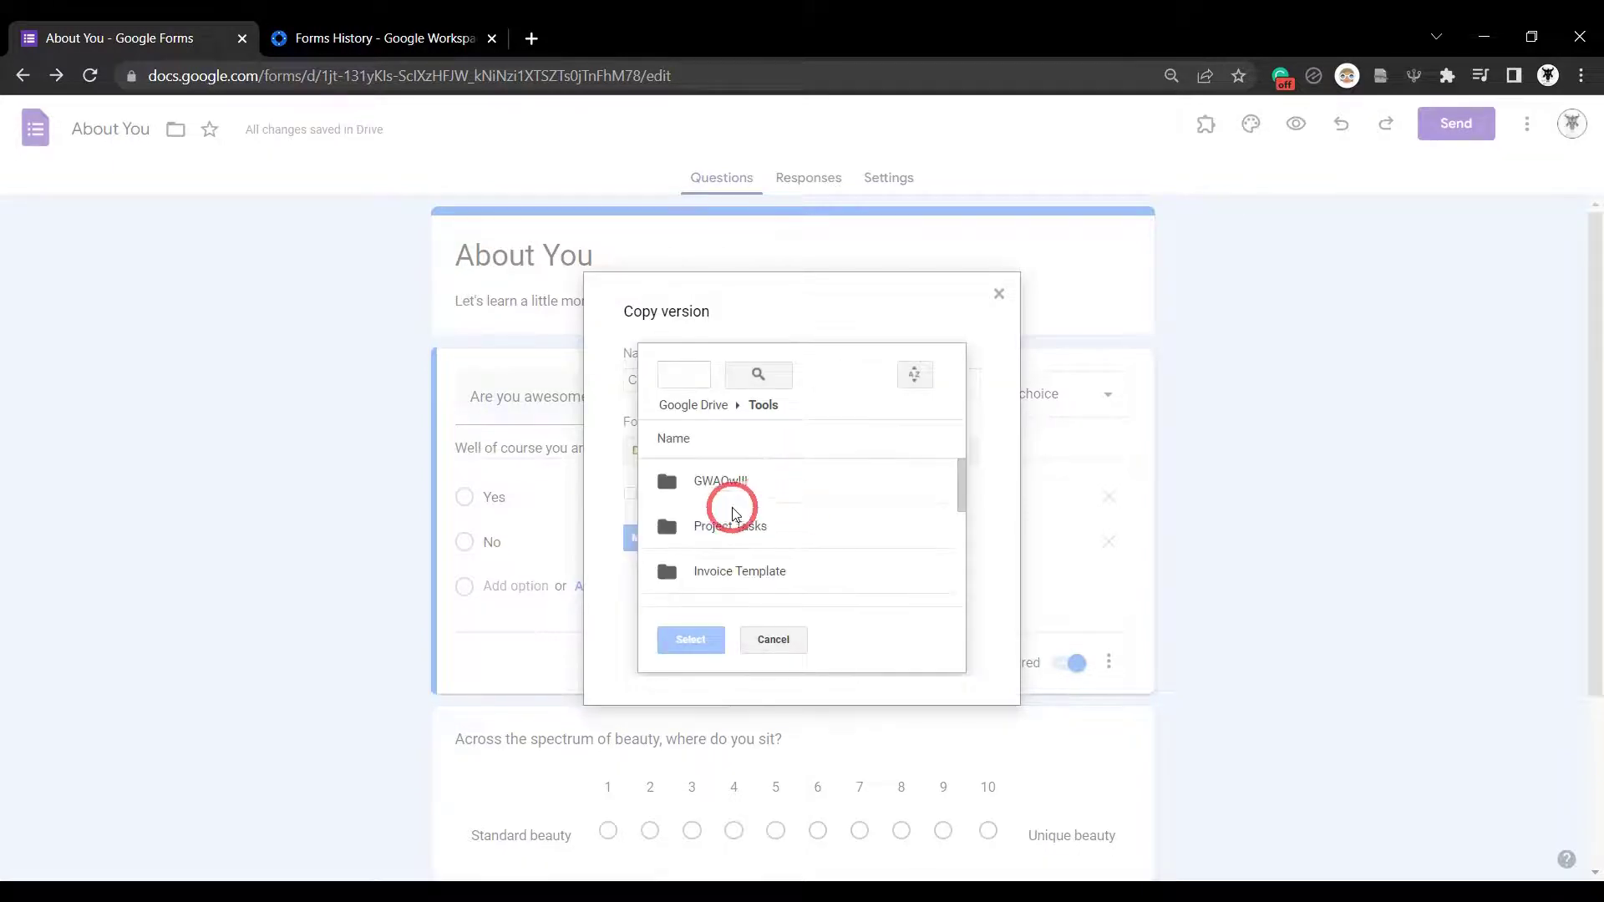
Step: Save the backup copy into the GWAOw!!! > GWAOw! Episodes > Forms History folder
double_click(722, 474)
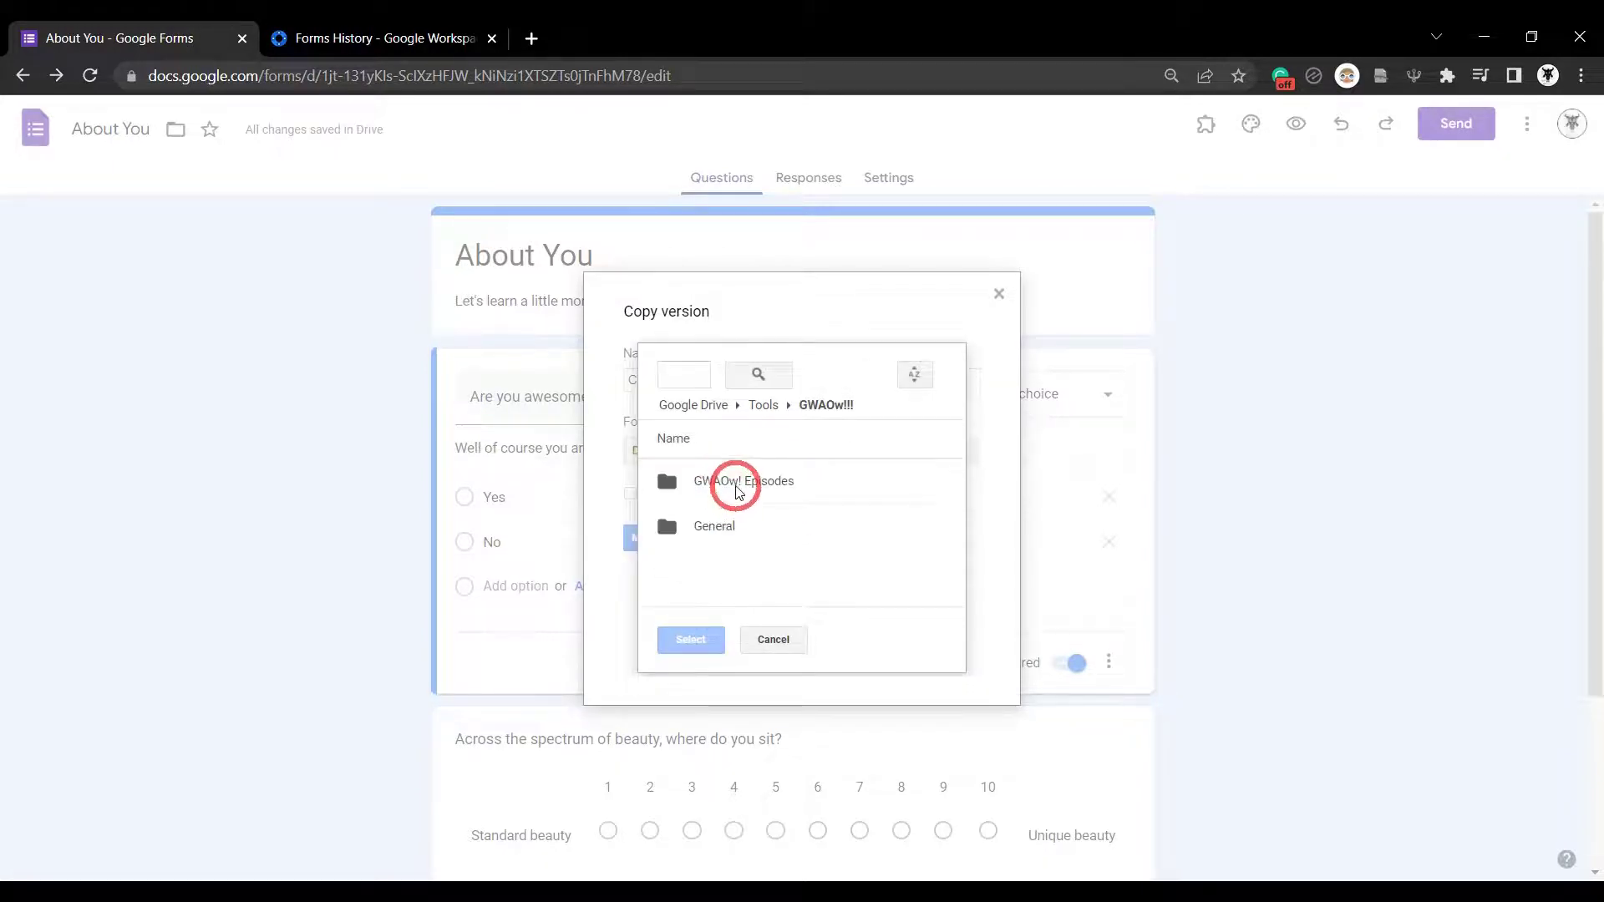
double_click(735, 480)
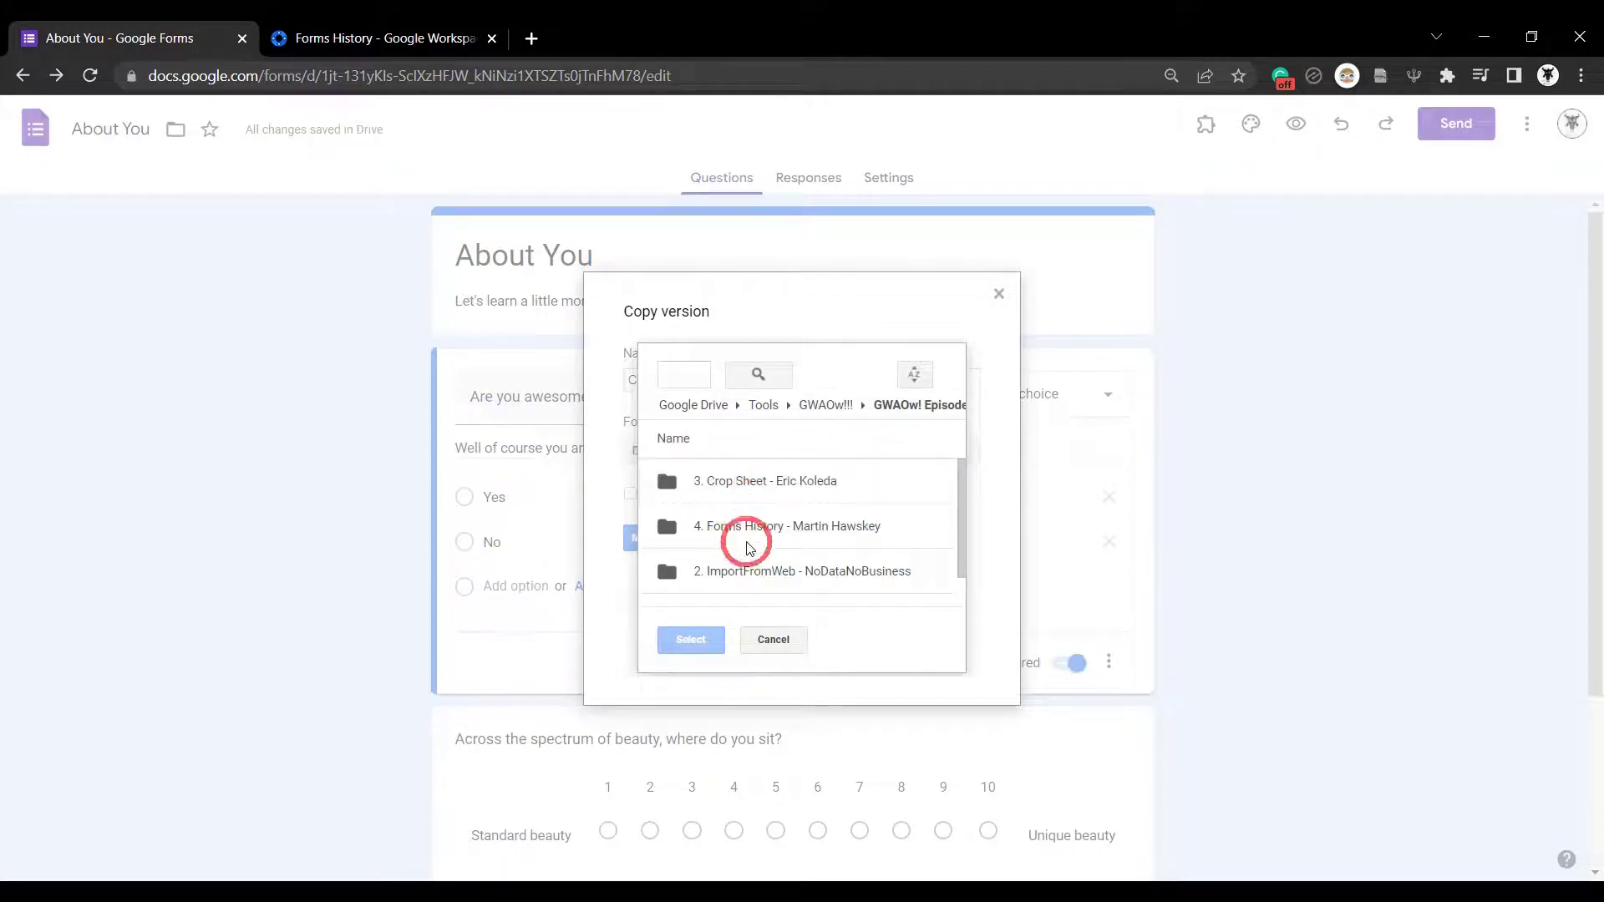
double_click(745, 529)
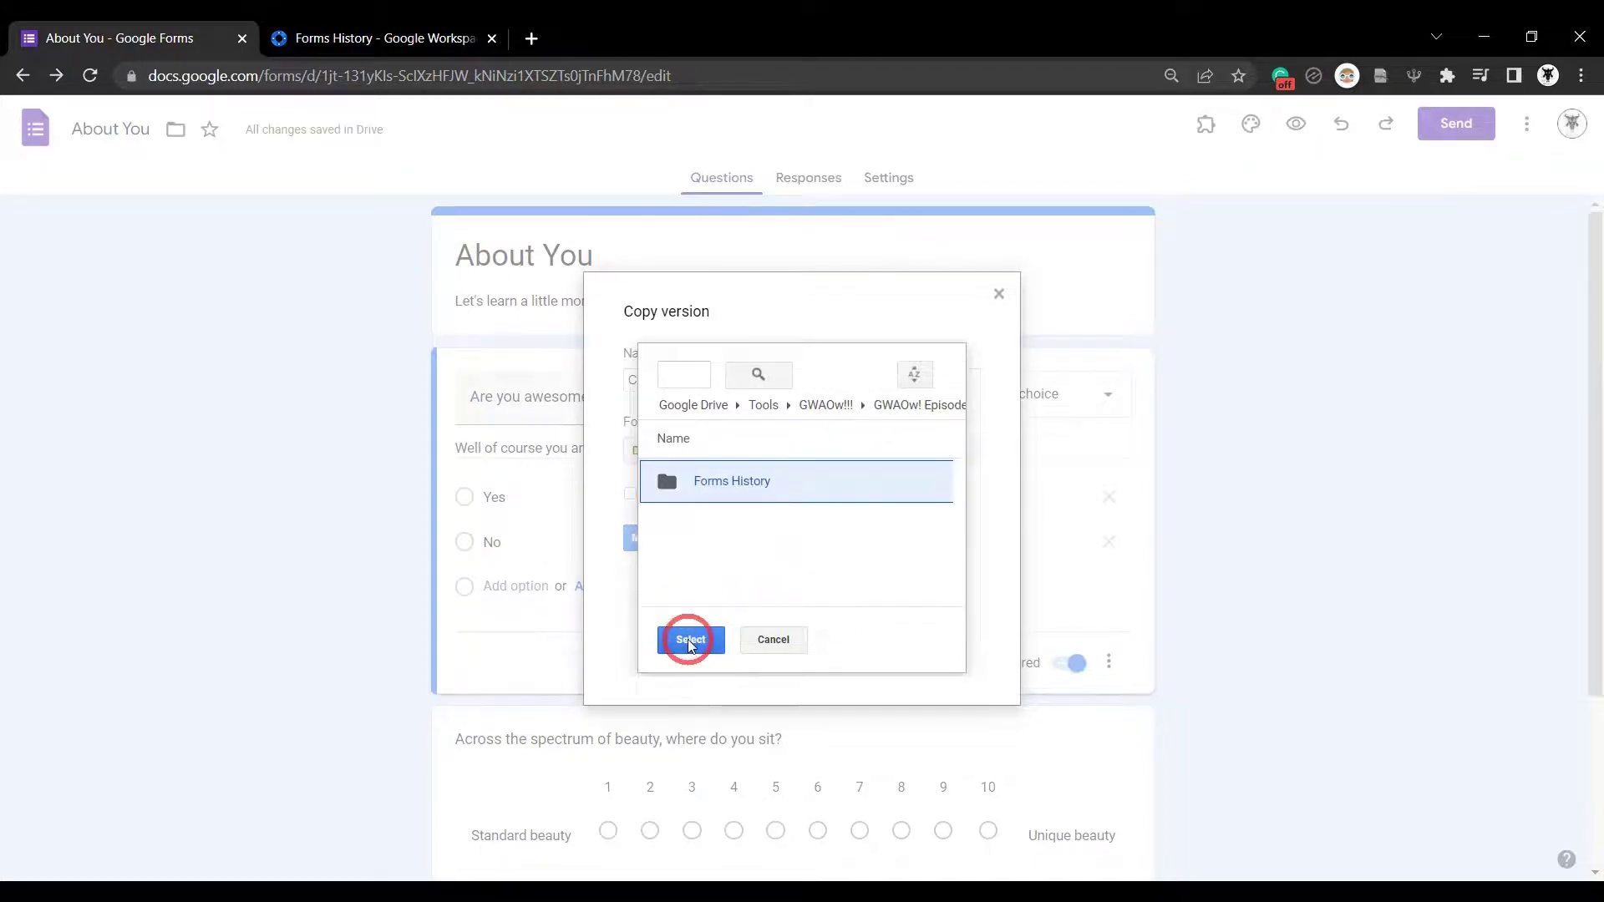
click(690, 643)
click(633, 495)
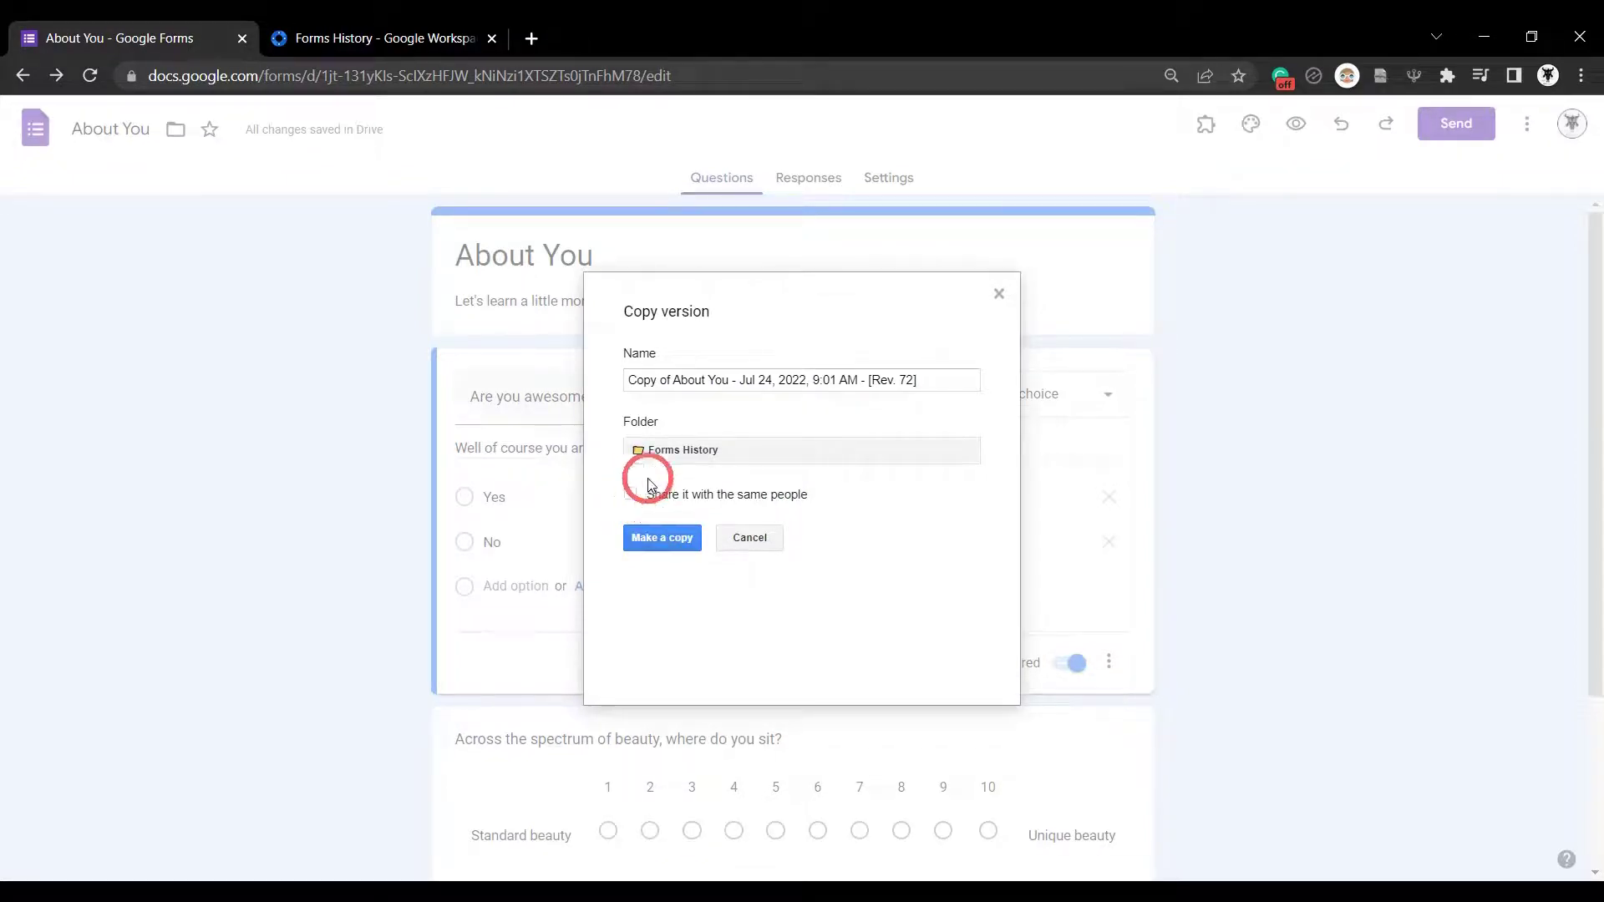
click(664, 542)
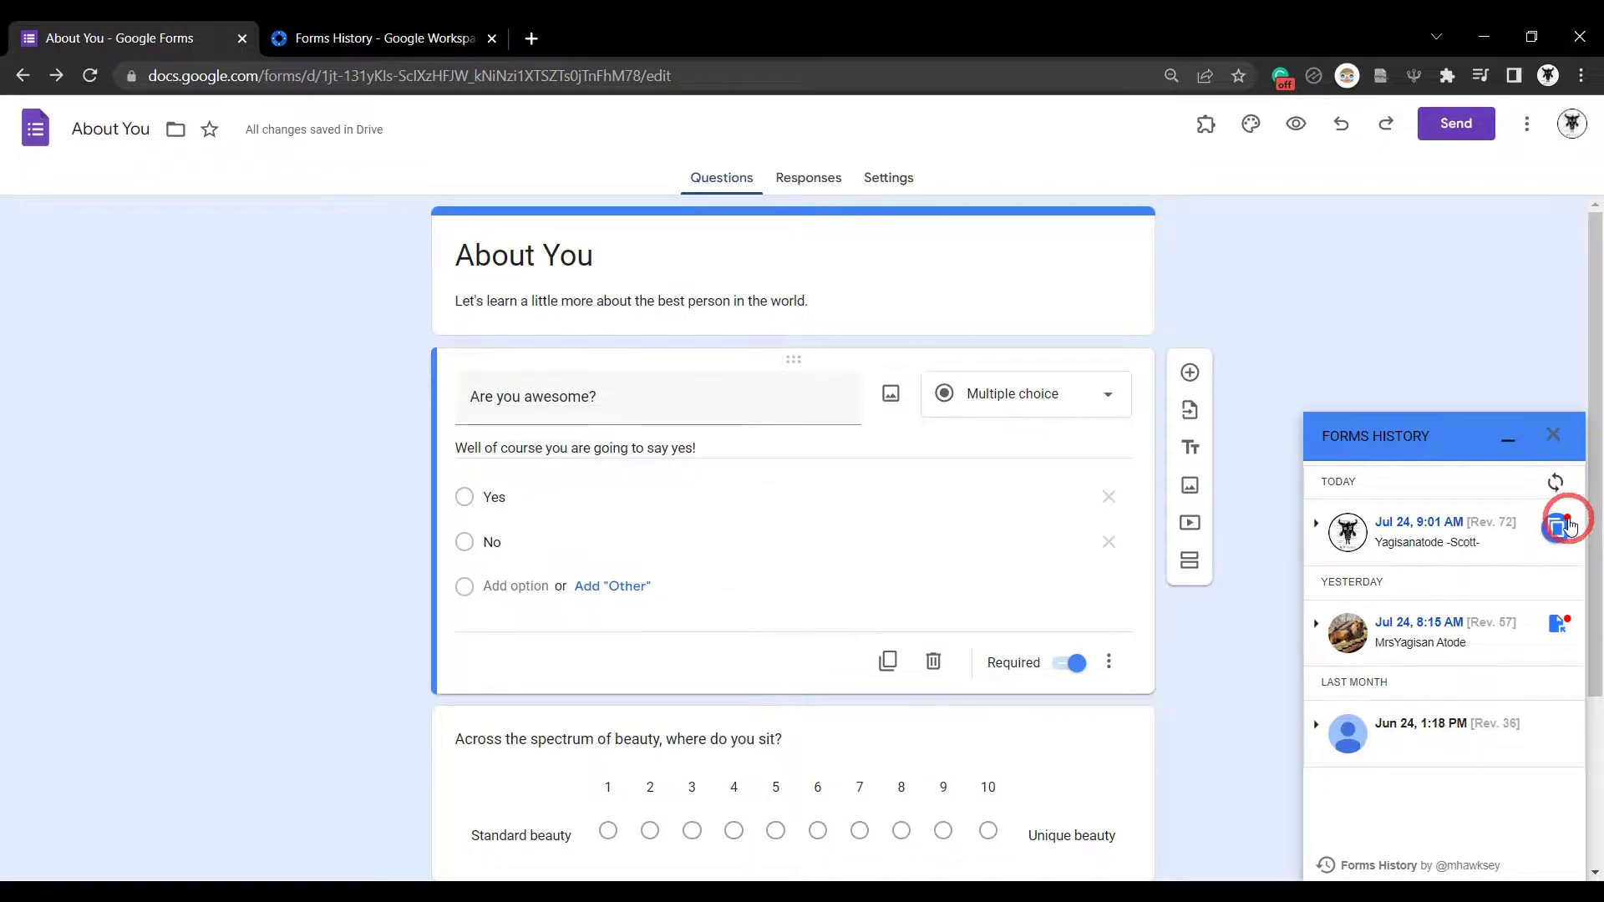
Step: Open the 9:01 AM revision copy, refresh history twice, then expand the 9:04 AM entry
click(1316, 527)
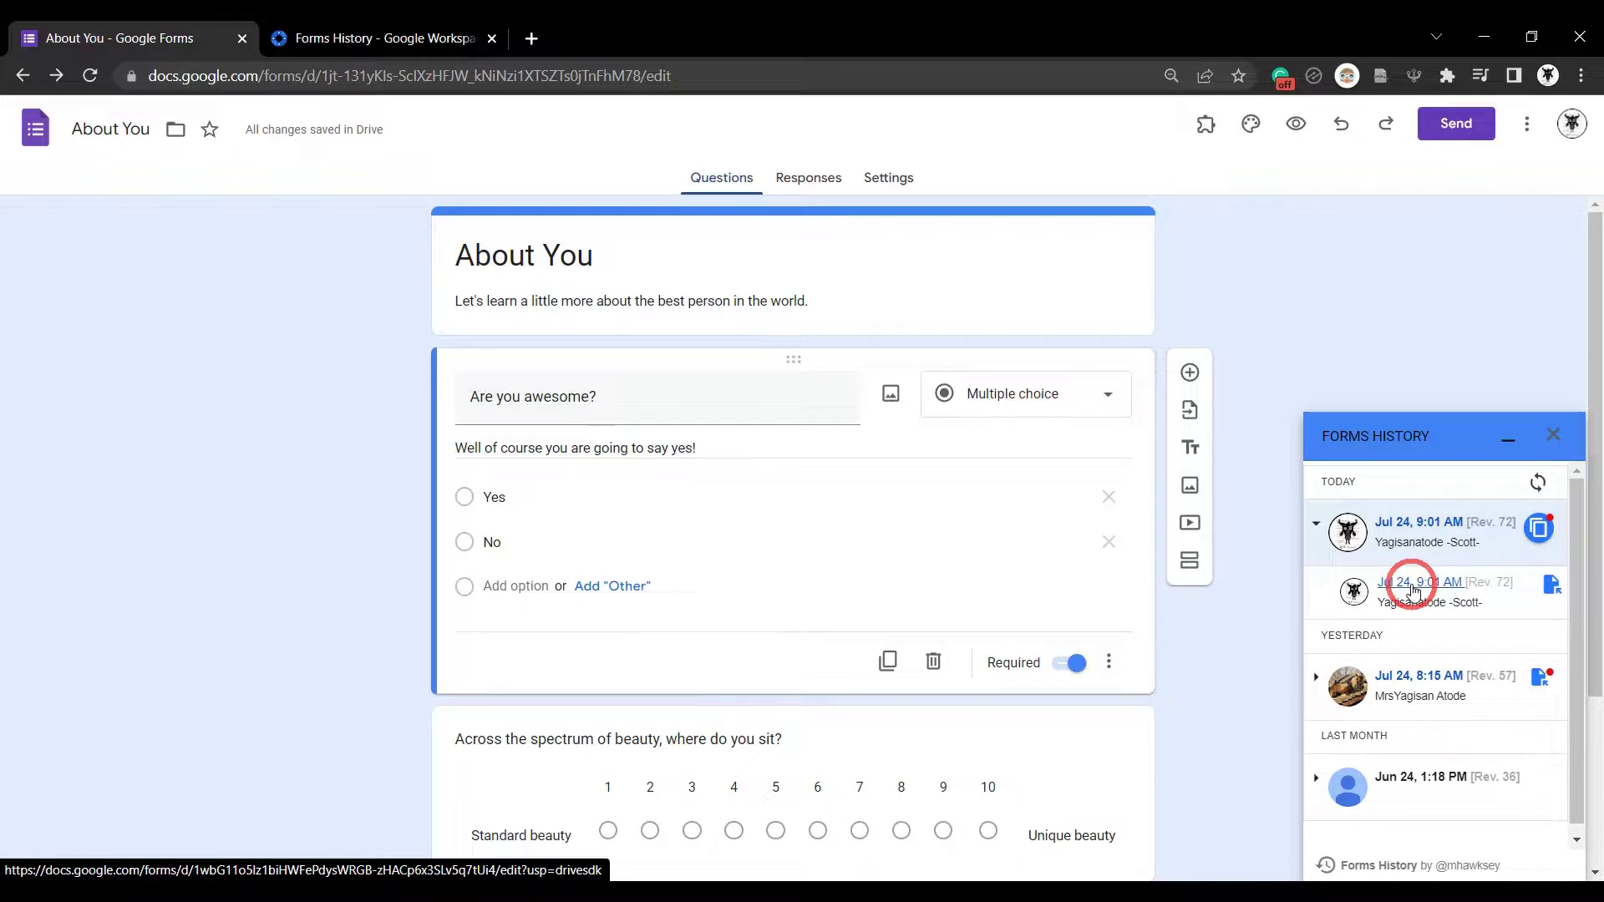
click(1411, 589)
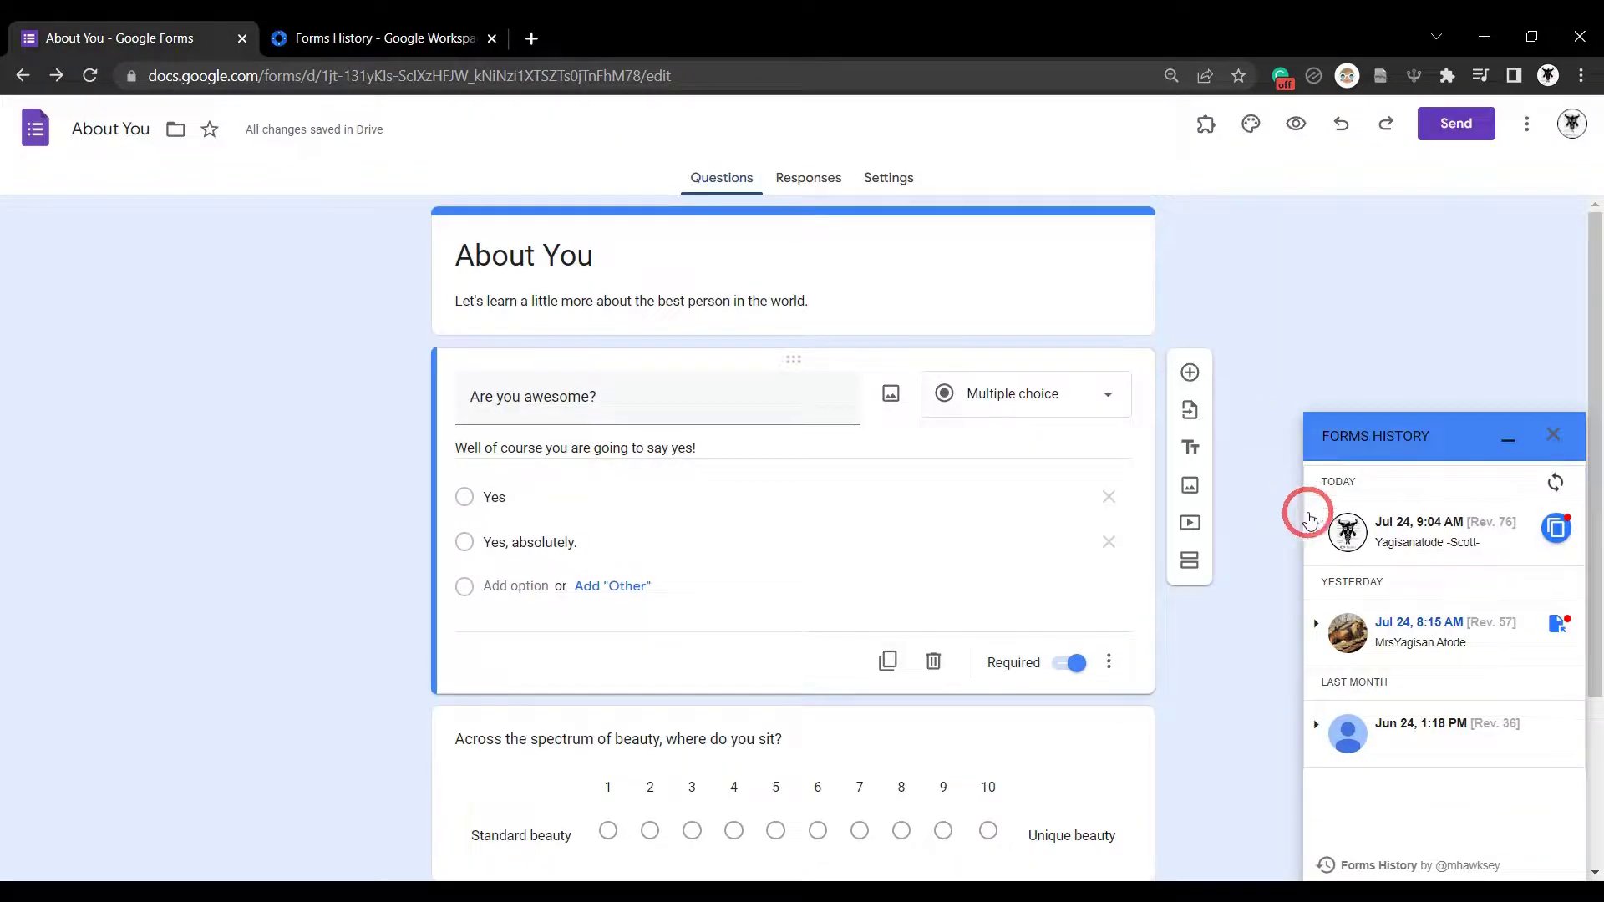
click(1566, 488)
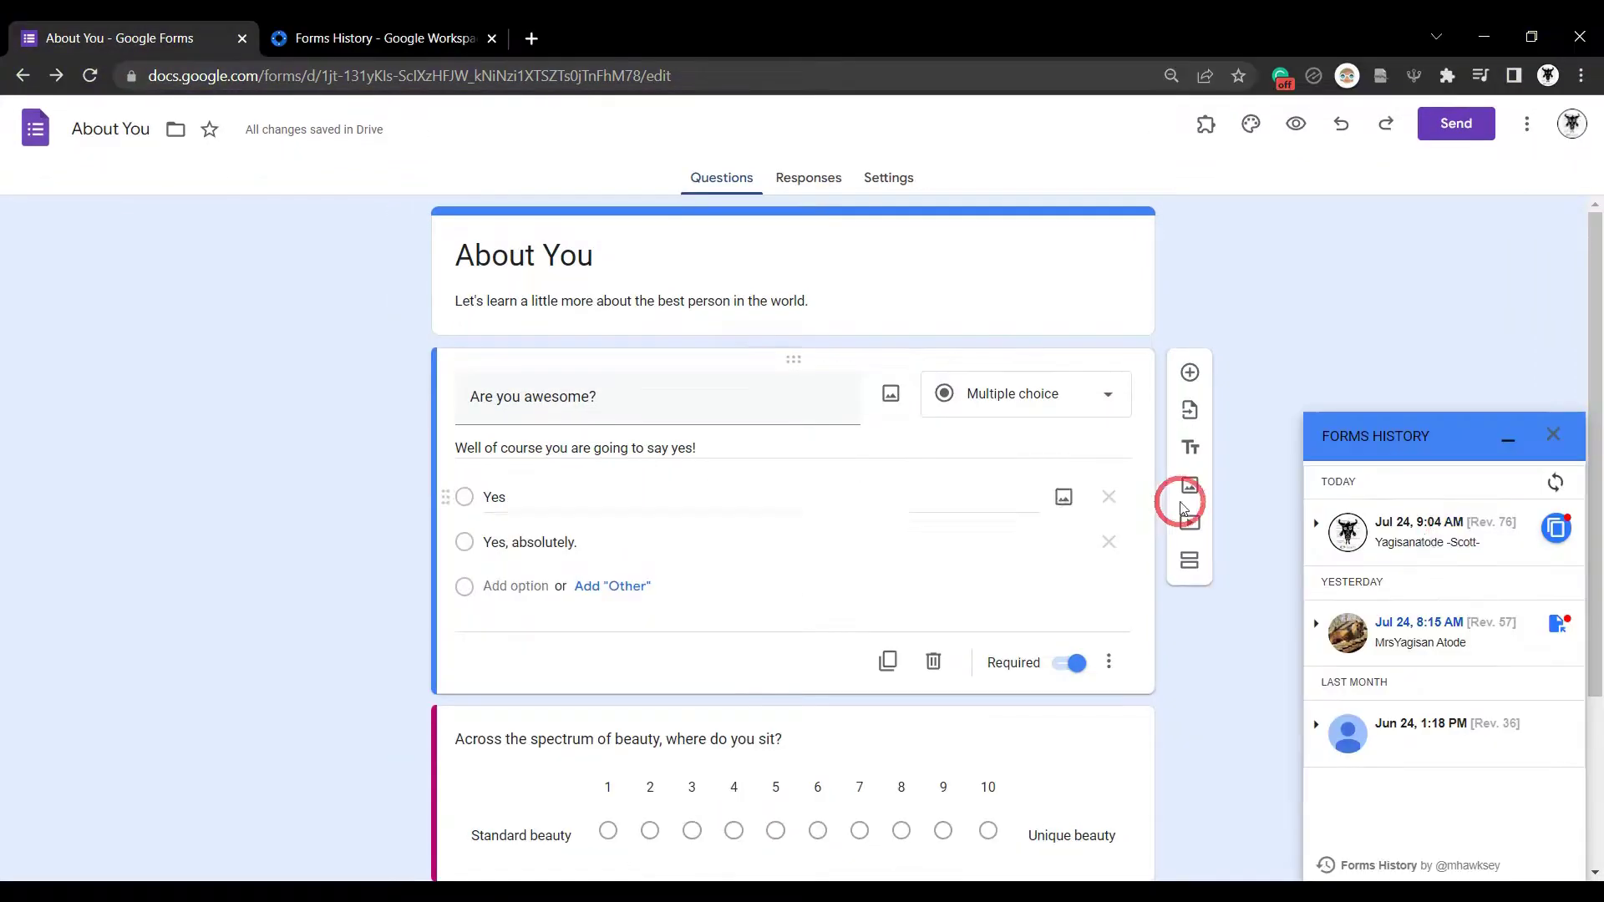
click(1556, 486)
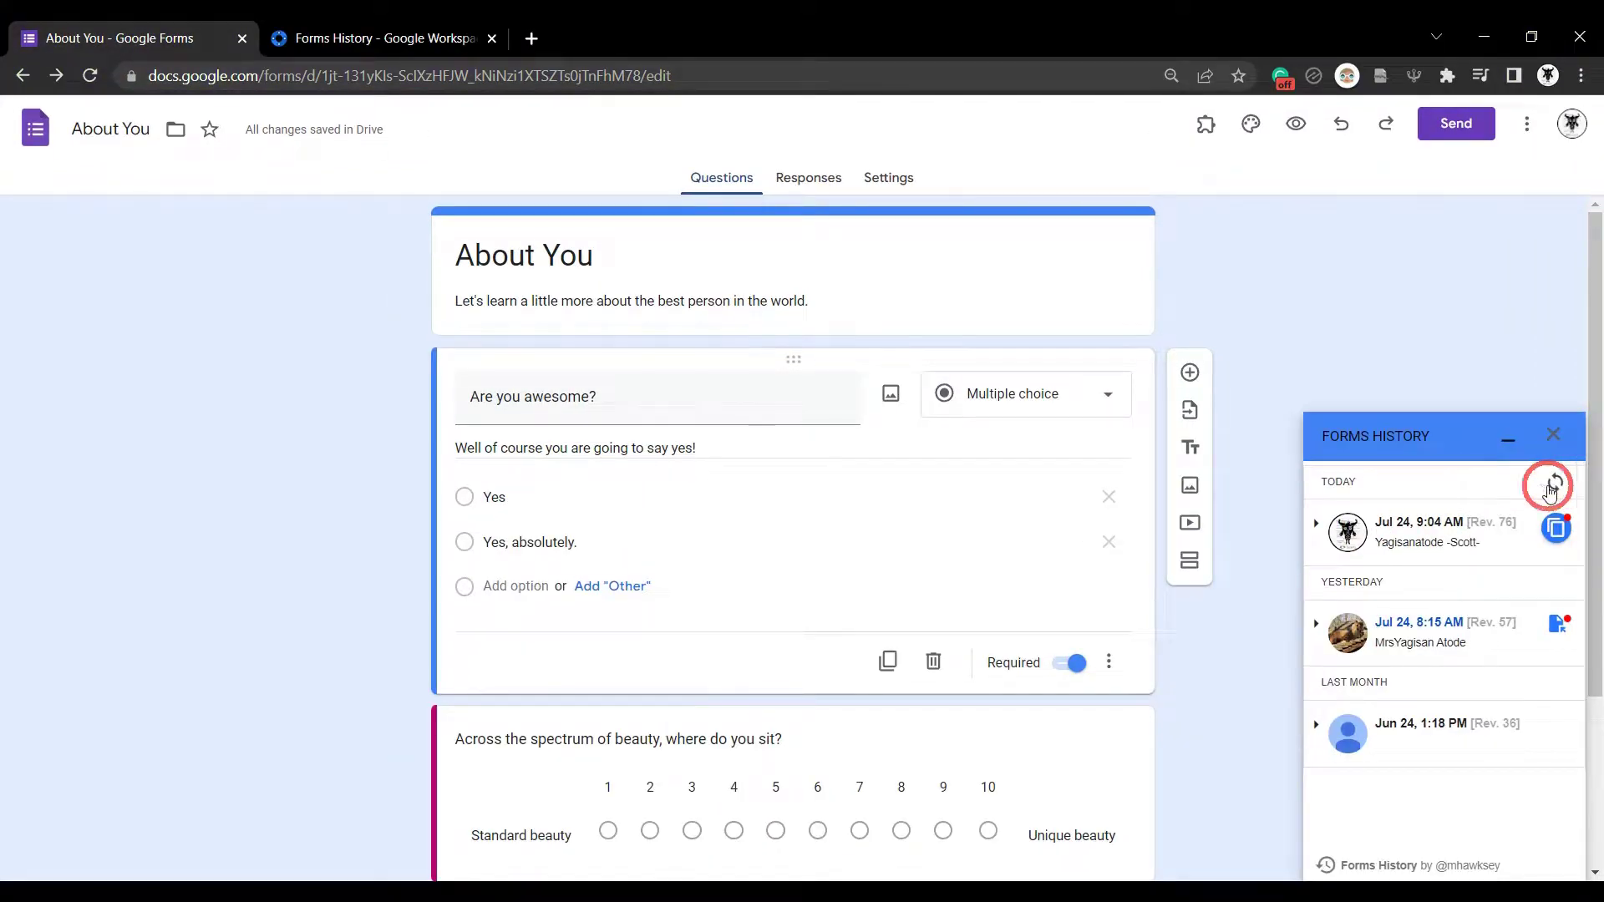
click(1428, 548)
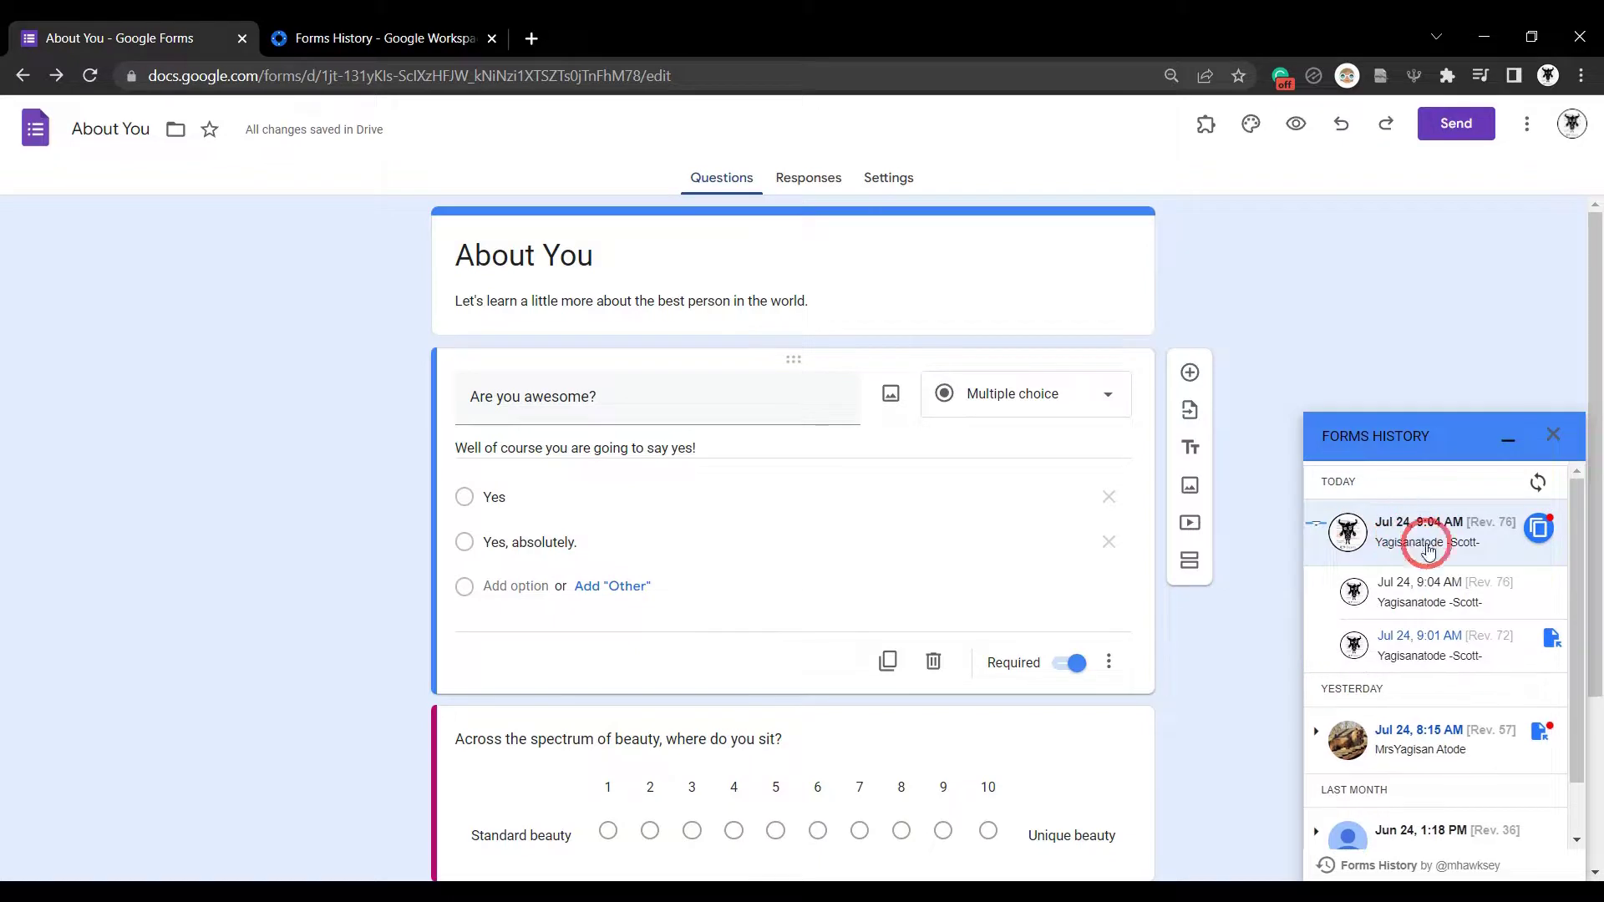
click(1474, 648)
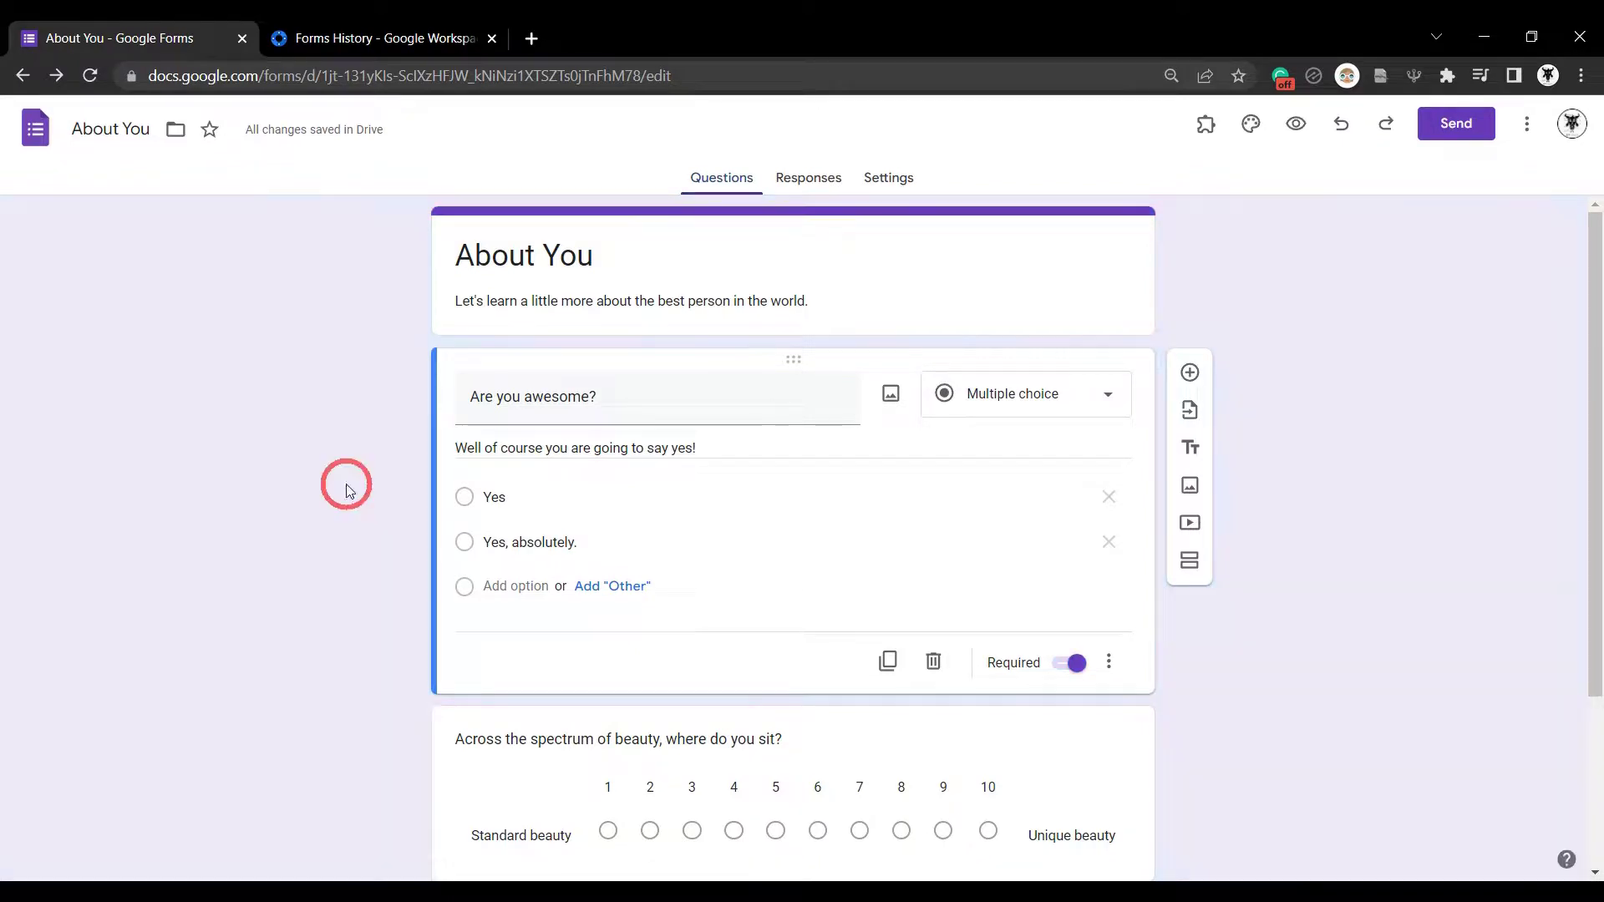
Step: Show the reviews on the Forms History add-on's Marketplace listing
click(392, 37)
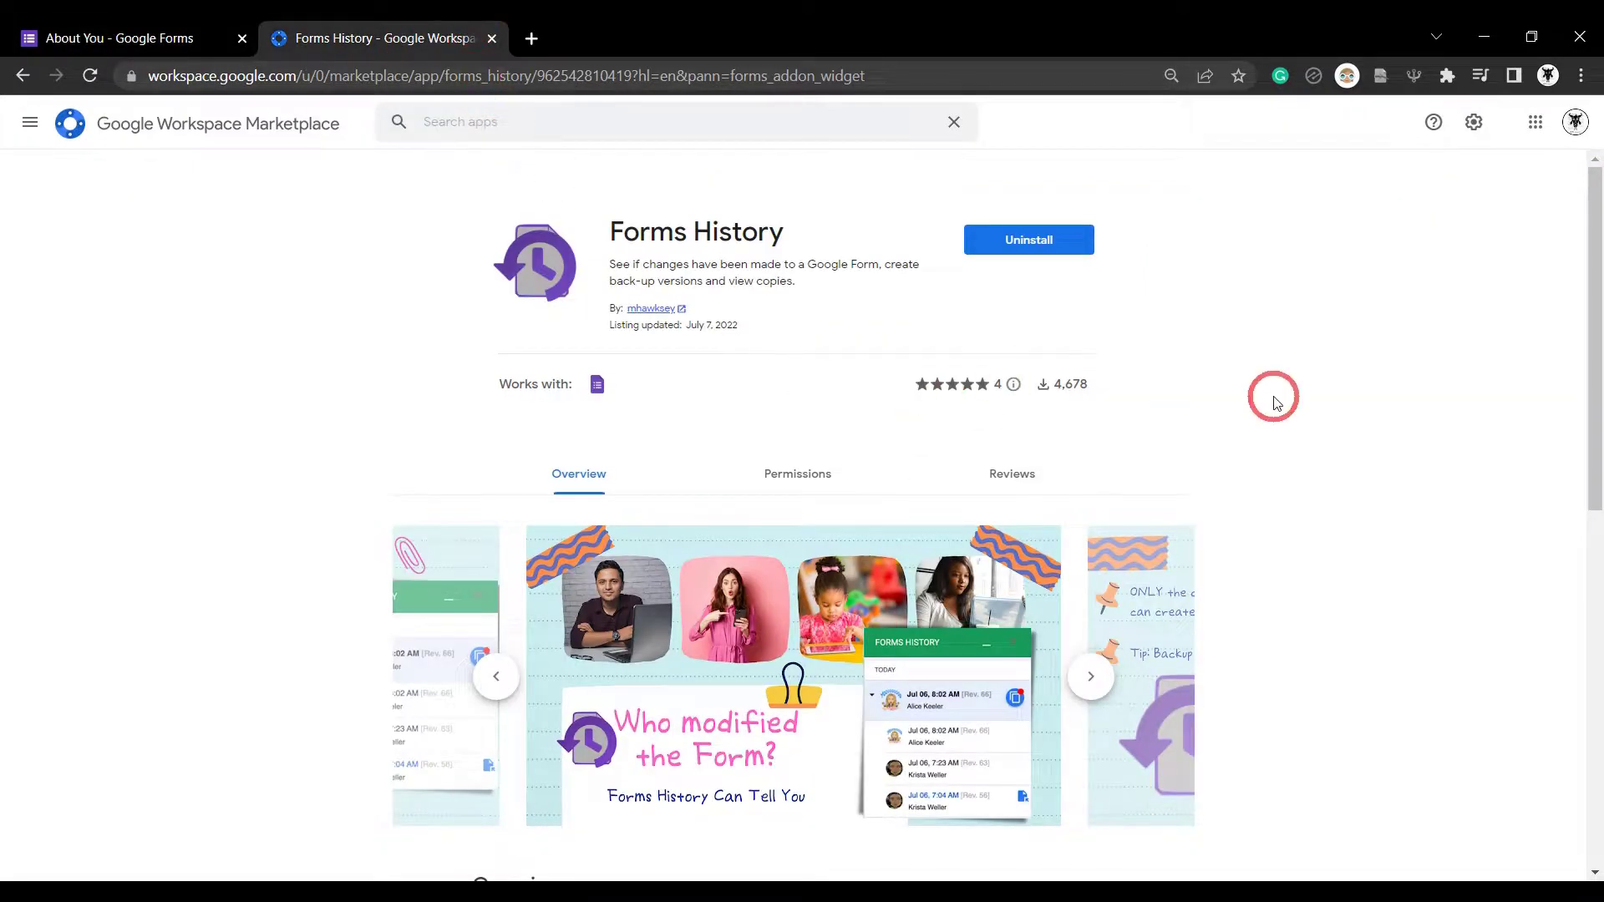
click(1020, 474)
scroll(1225, 375, down, 3)
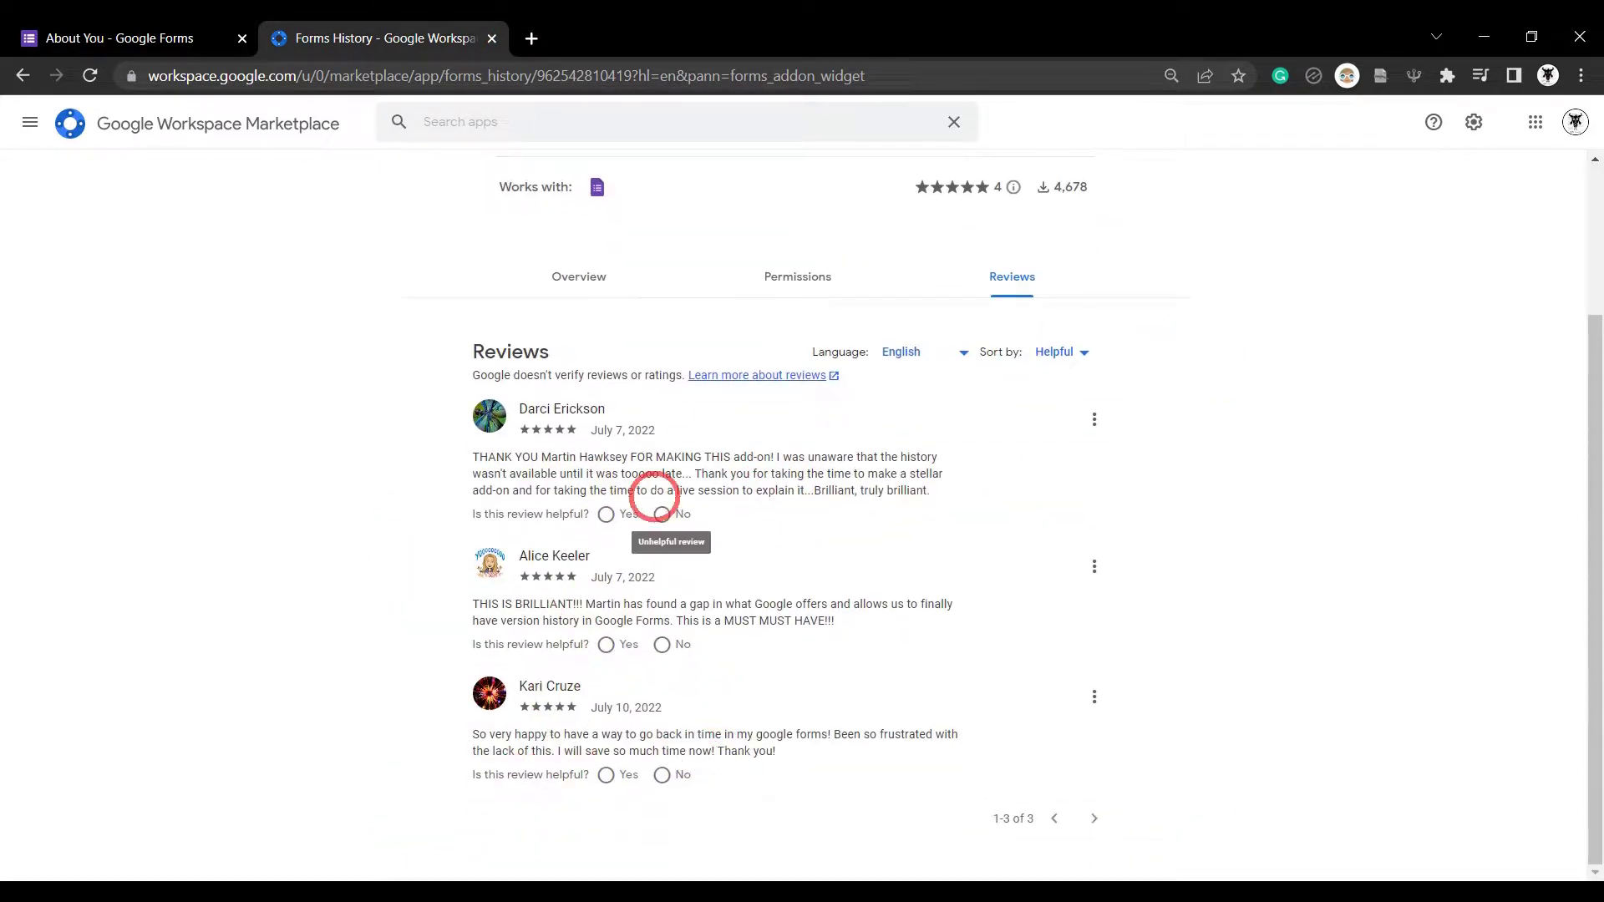
scroll(651, 497, up, 3)
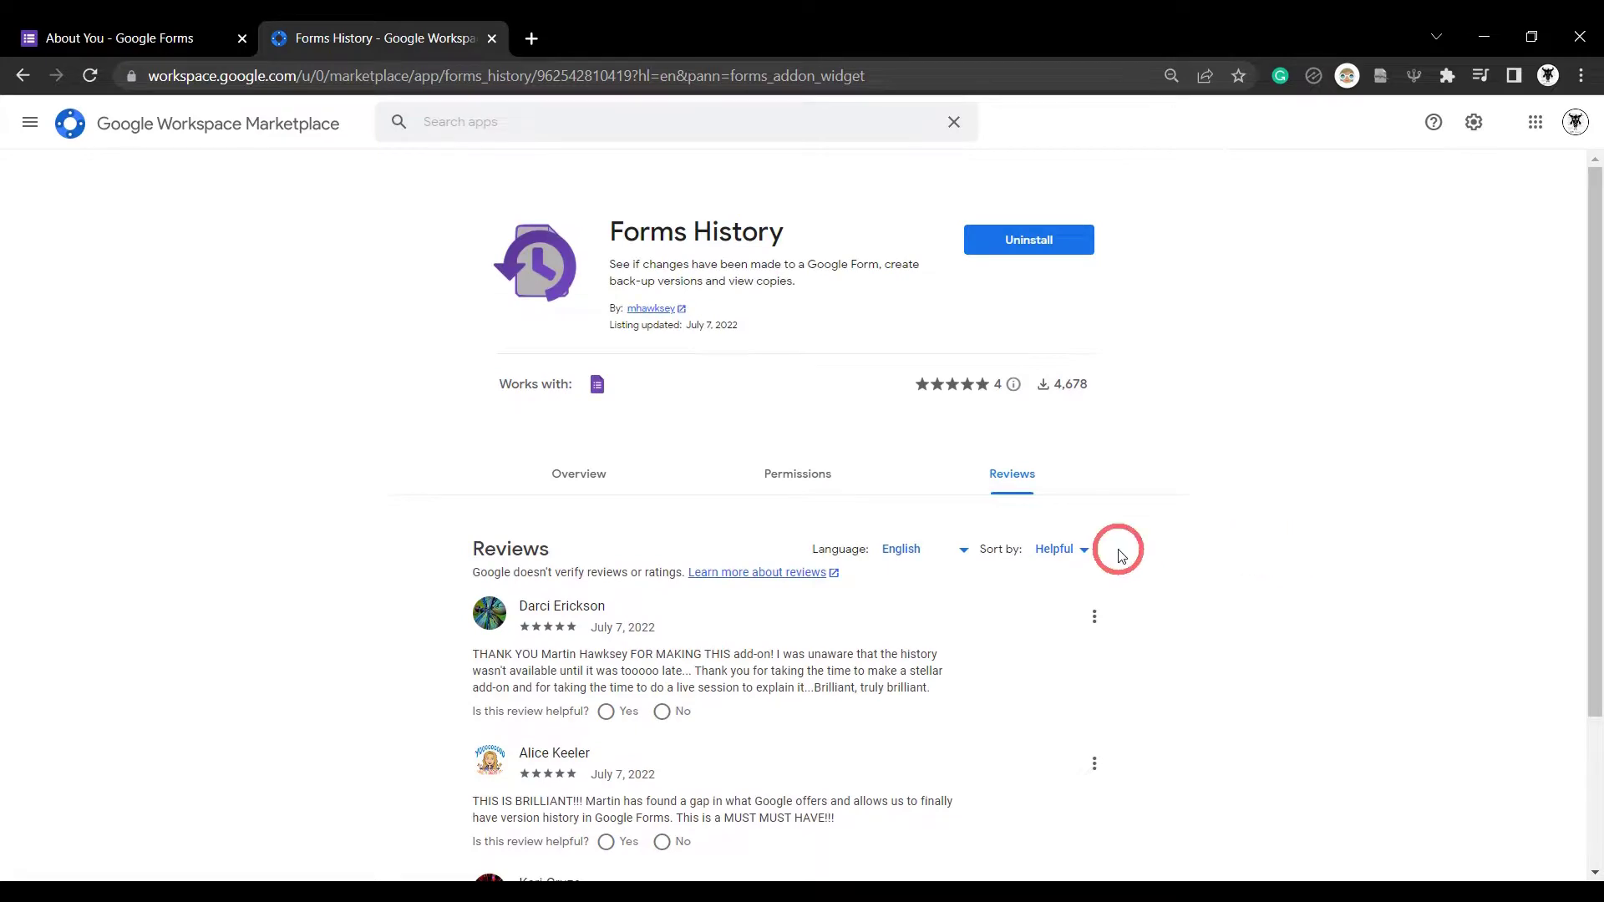
Step: Rate the add-on five stars and paste in the prepared review text
click(844, 313)
click(715, 434)
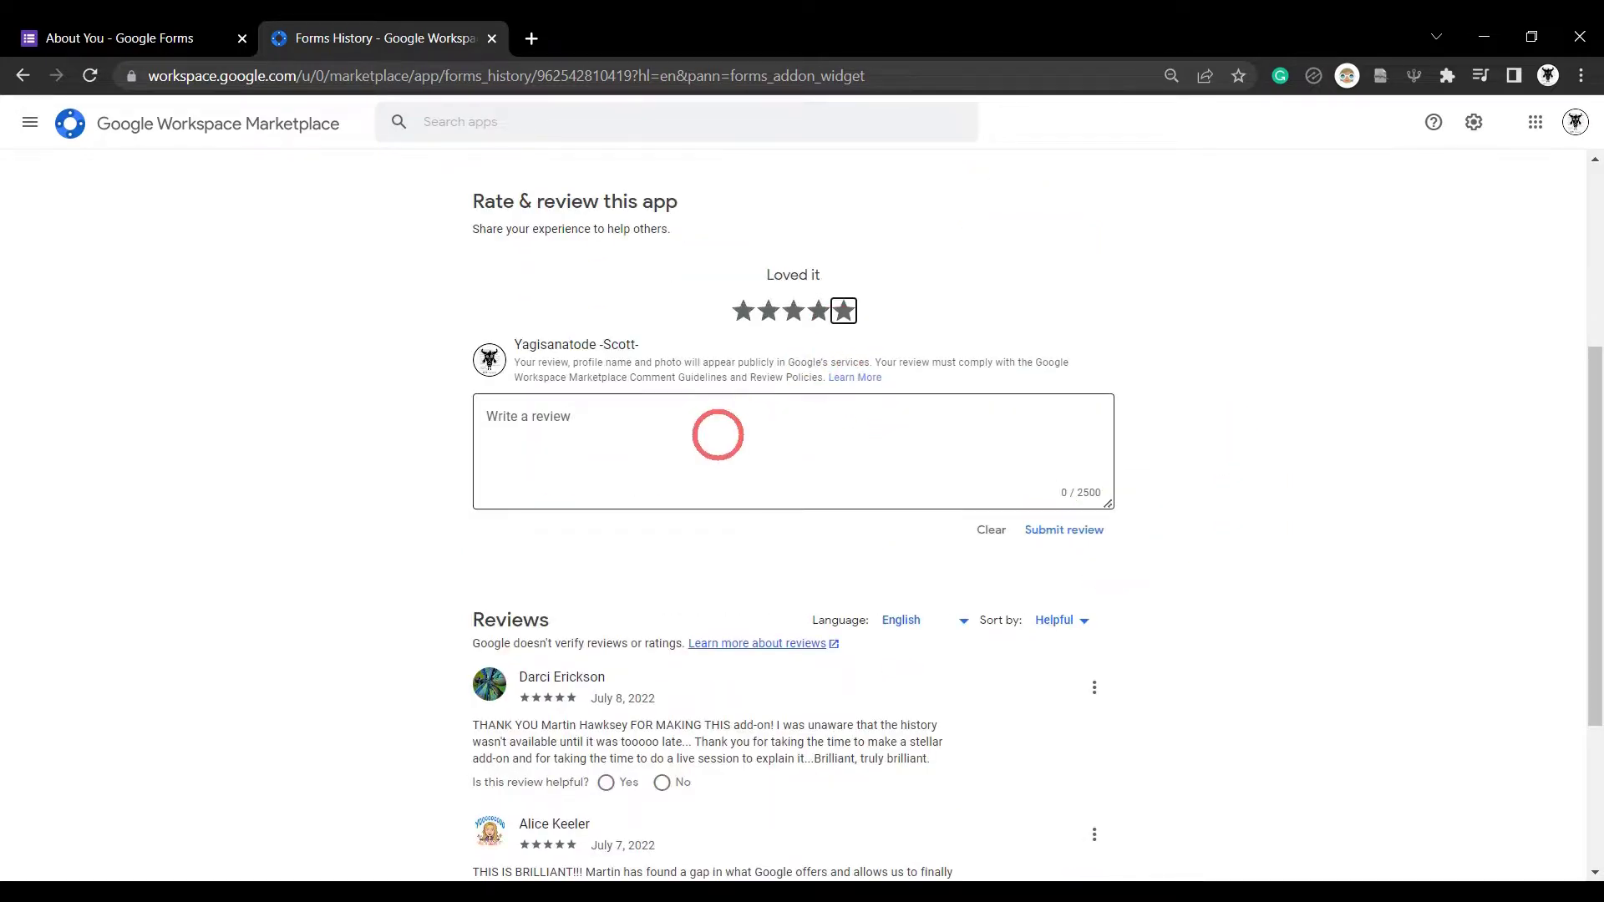
text(Google Workspace has a revision tool for Google Docs and Sheets but nothing for Google Forms. This add-on makes it easy to keep track of revisions, make backups and review copies of my form from the convenience of the sidebar. Great work Martin.)
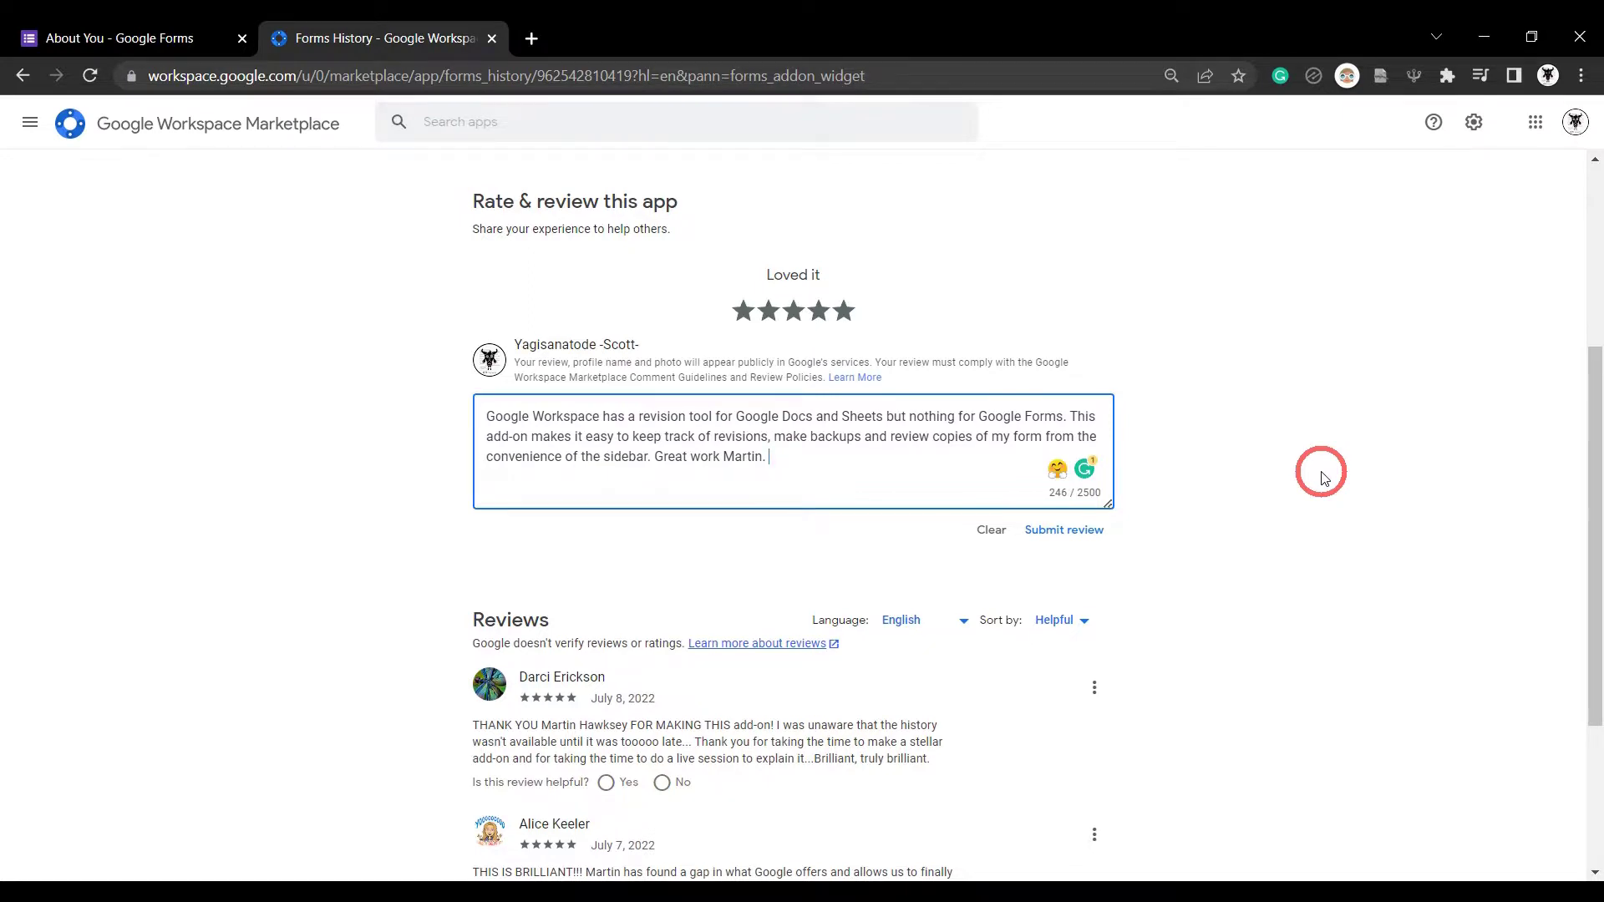
scroll(324, 462, up, 10)
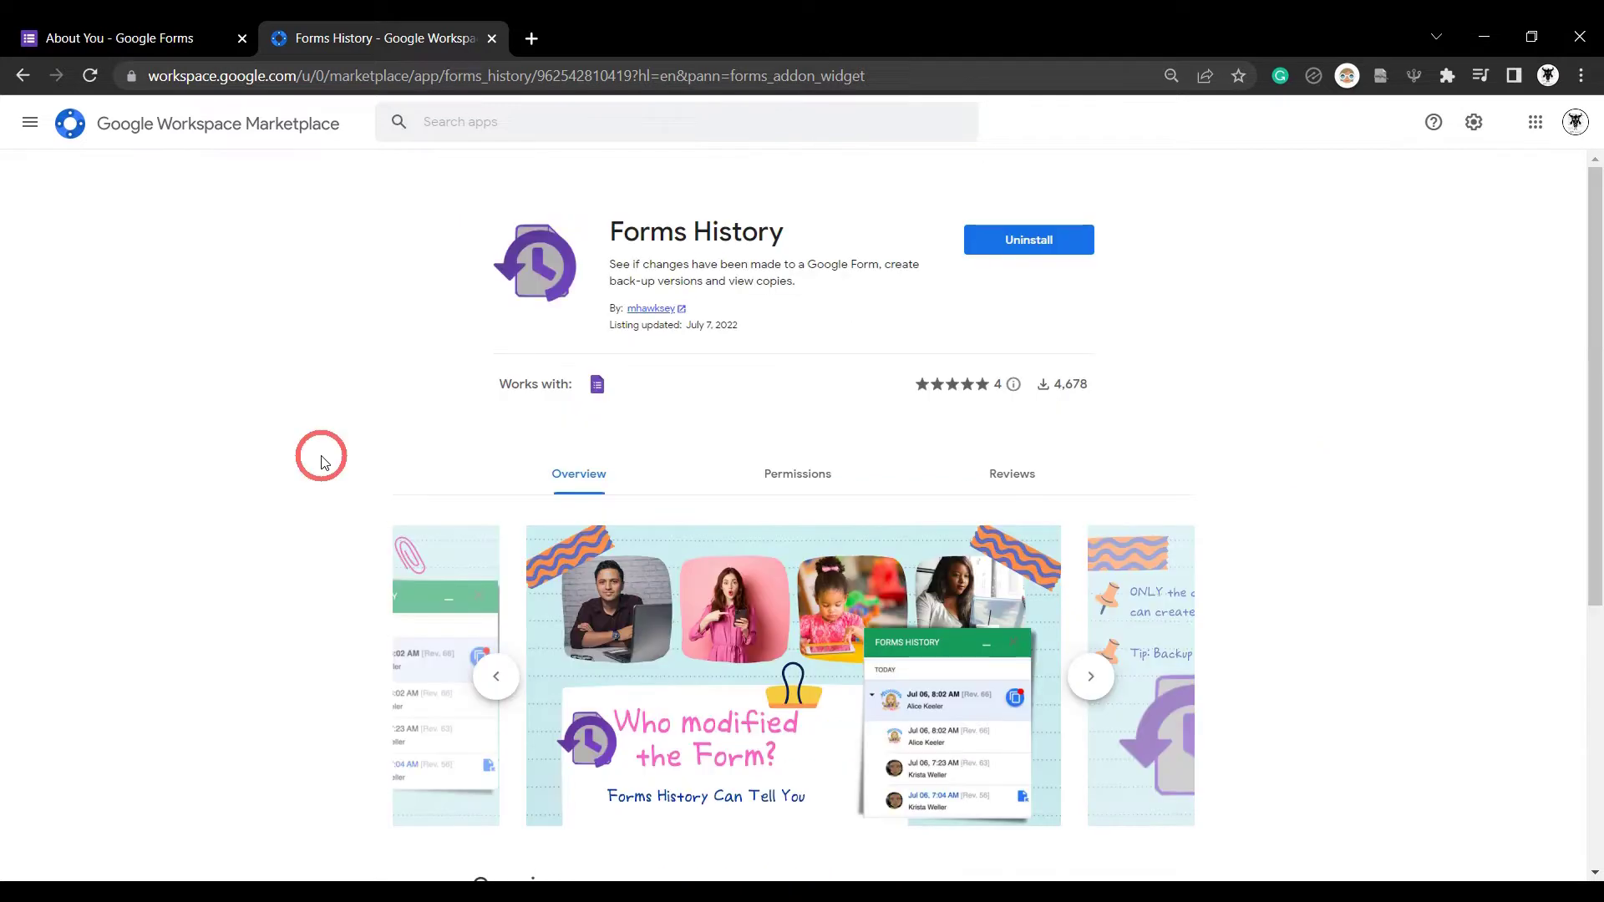